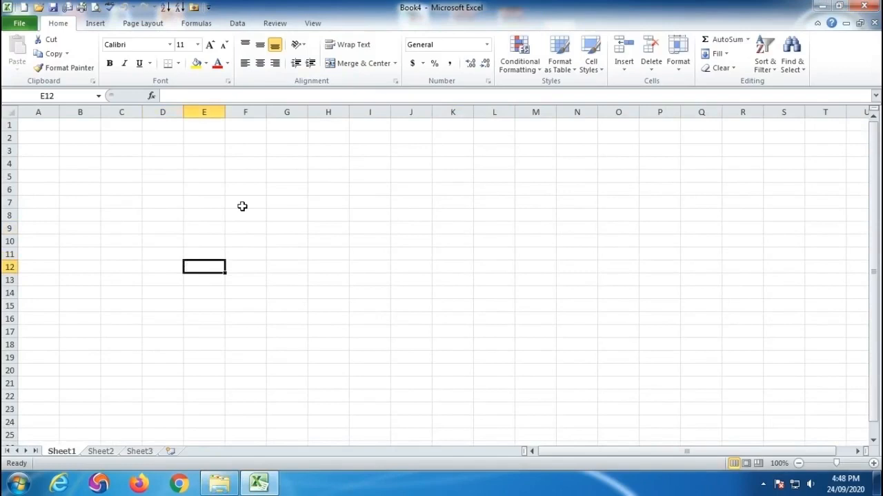
left_click_drag(41, 189, 474, 196)
left_click(394, 279)
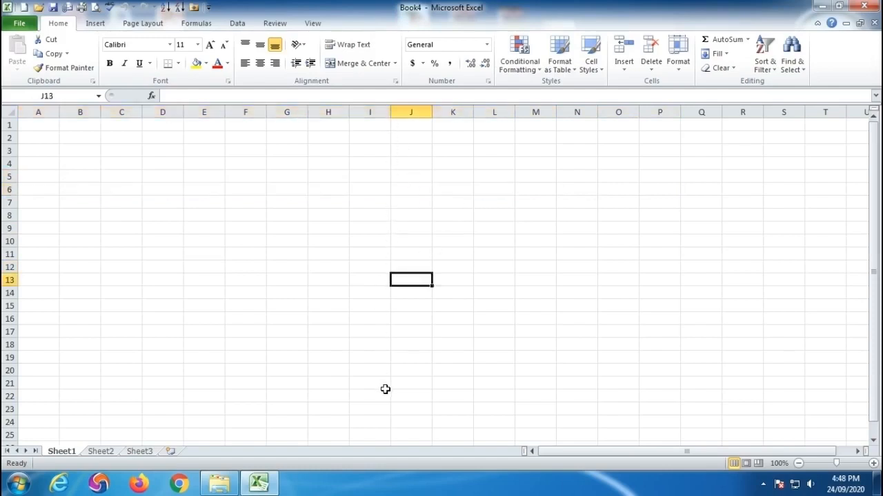
left_click(169, 185)
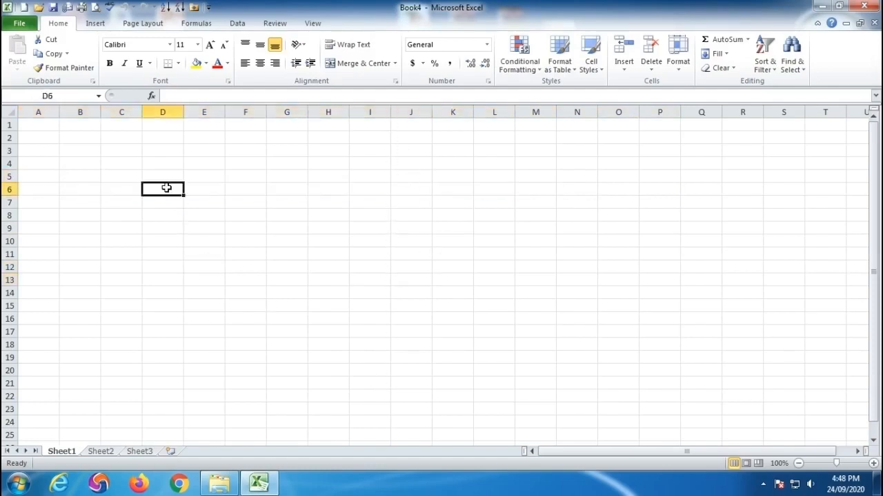
- Set the print paper size to A4 and examine where the page breaks fall across the sheet's columns and rows
left_click(95, 12)
left_click(200, 338)
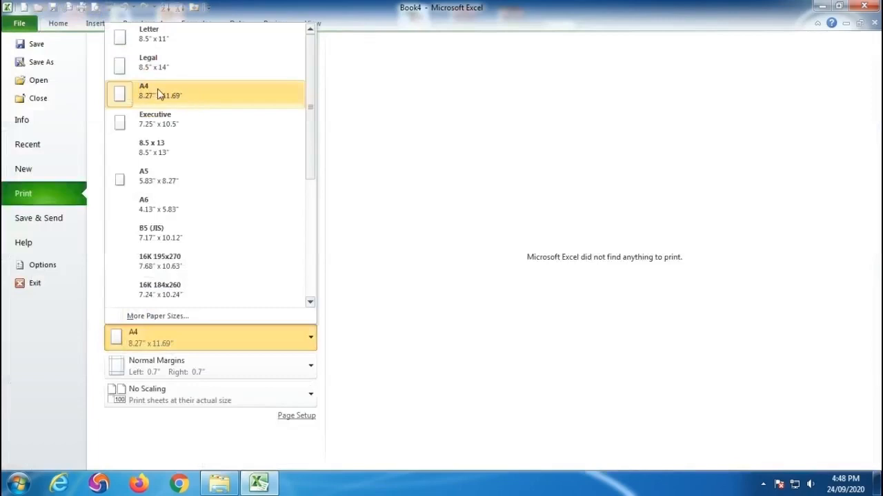
left_click(157, 94)
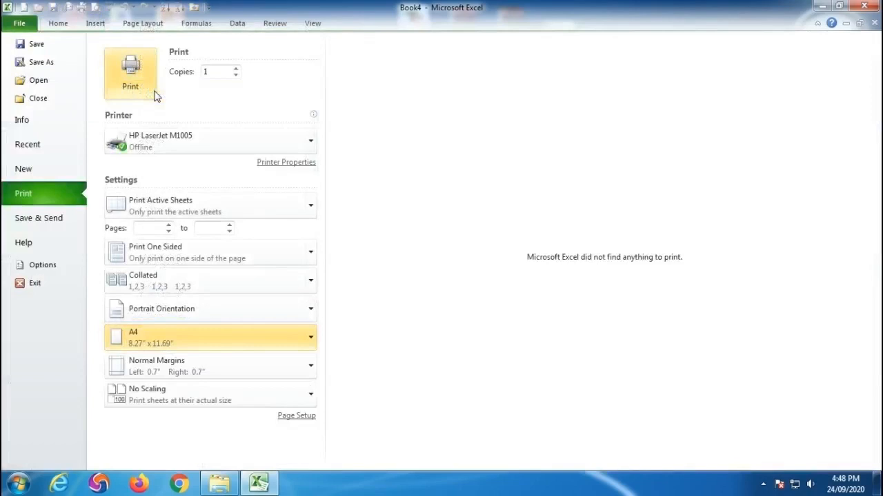
key("Escape")
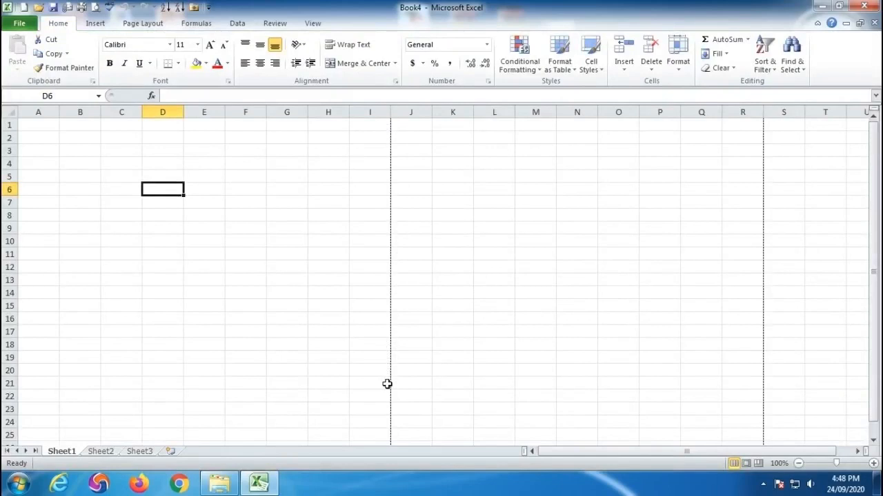
left_click_drag(40, 122, 364, 128)
scroll(319, 193, "down", 8)
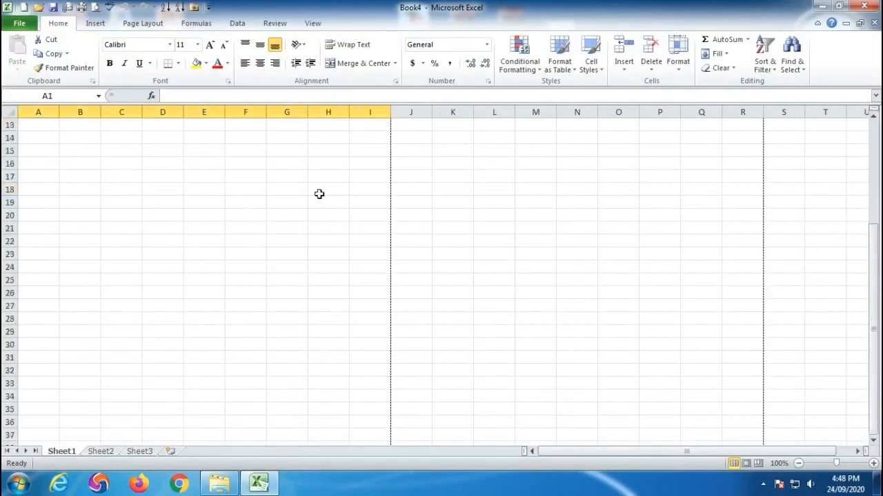
scroll(319, 194, "down", 5)
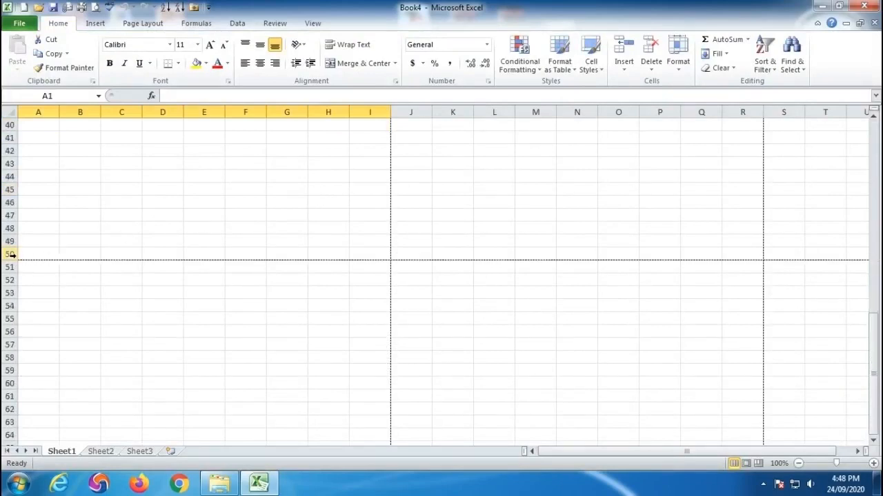
scroll(360, 252, "up", 13)
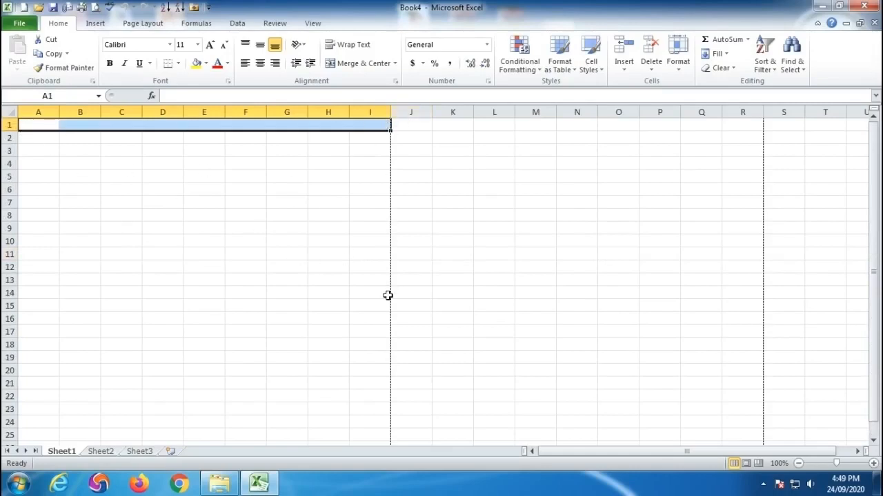
left_click_drag(404, 125, 488, 128)
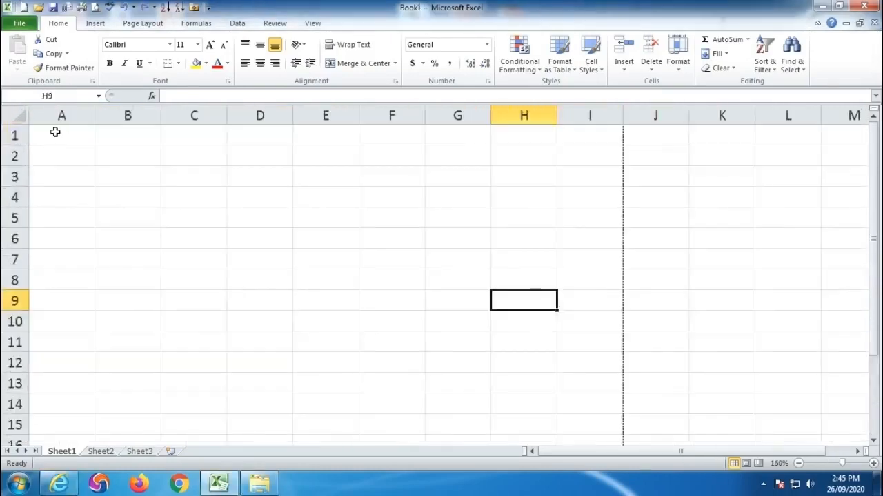
- Merge and center the range A1:I2 and enter the heading PARIDHI TRADING COMPANY
left_click_drag(56, 132, 600, 163)
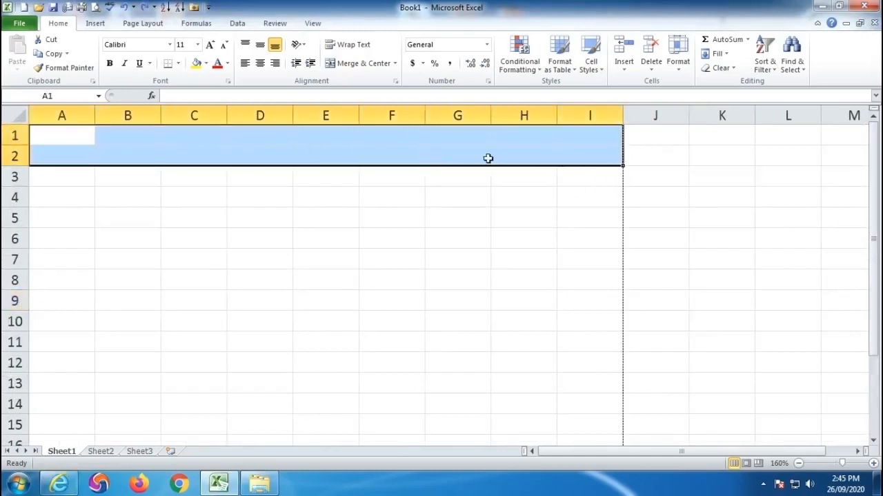
left_click(347, 64)
double_click(321, 158)
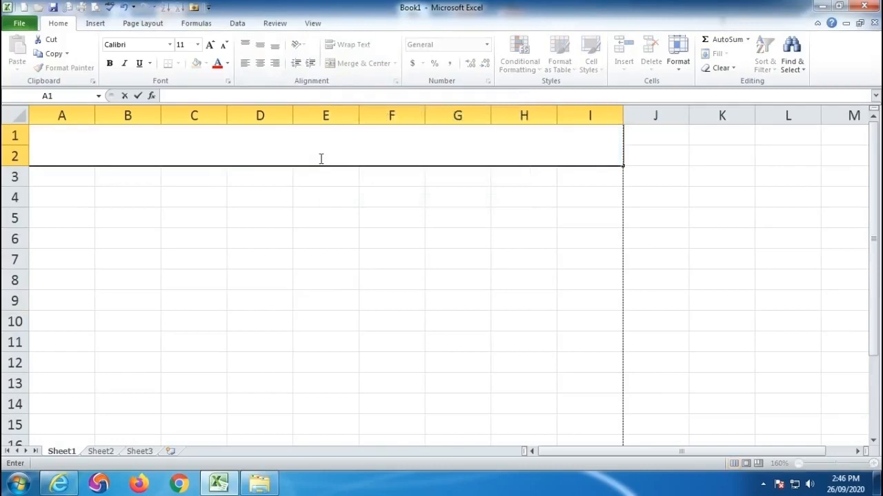
type("PARIDHI TRA")
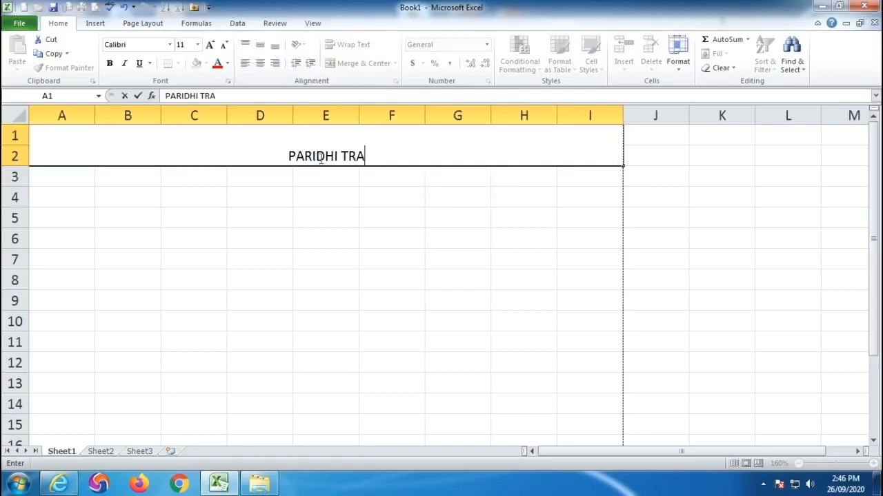
type("DING COMPANY")
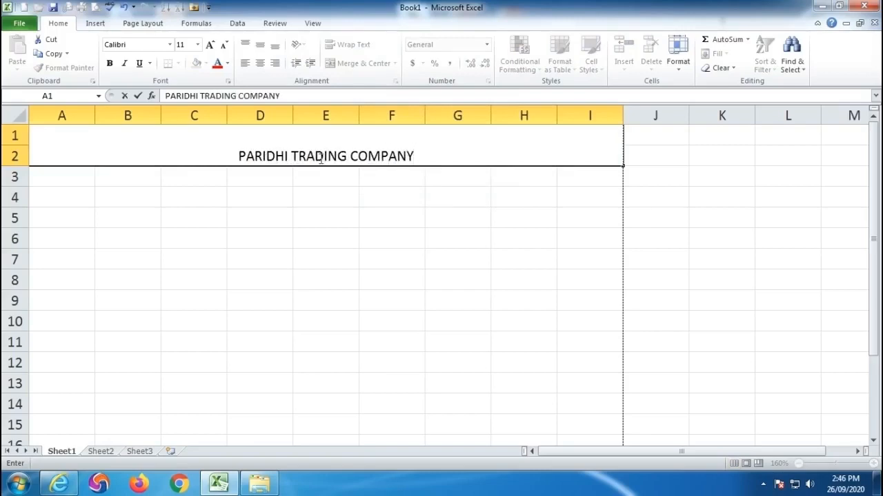
left_click(413, 279)
- Format the company heading in bold at size 16 and center it vertically in its merged cell
left_click(315, 155)
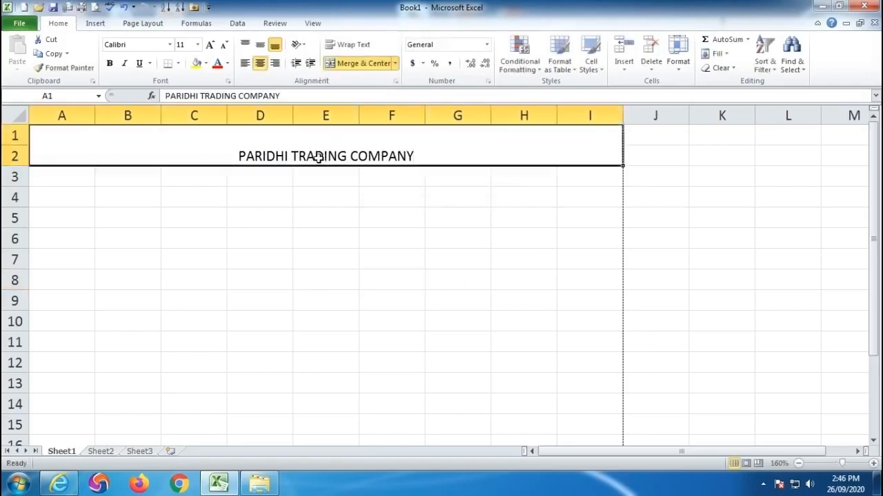
left_click(211, 44)
left_click(211, 44)
left_click(211, 45)
left_click(109, 63)
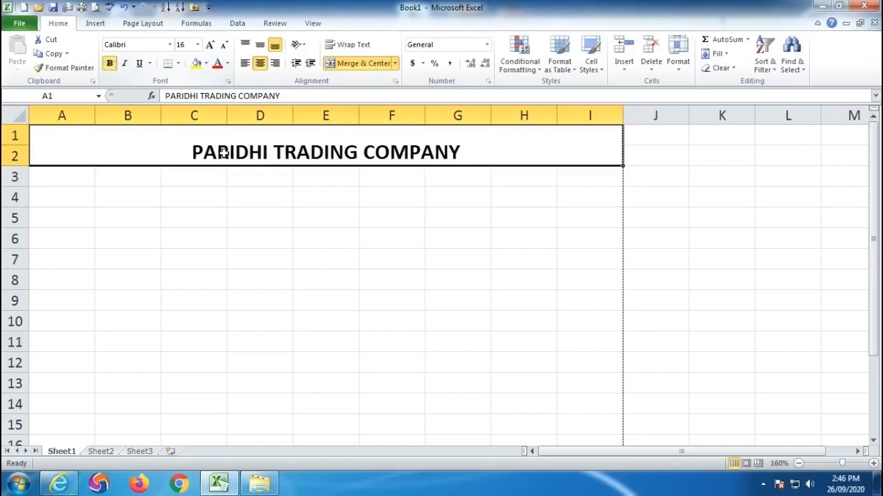
left_click(261, 47)
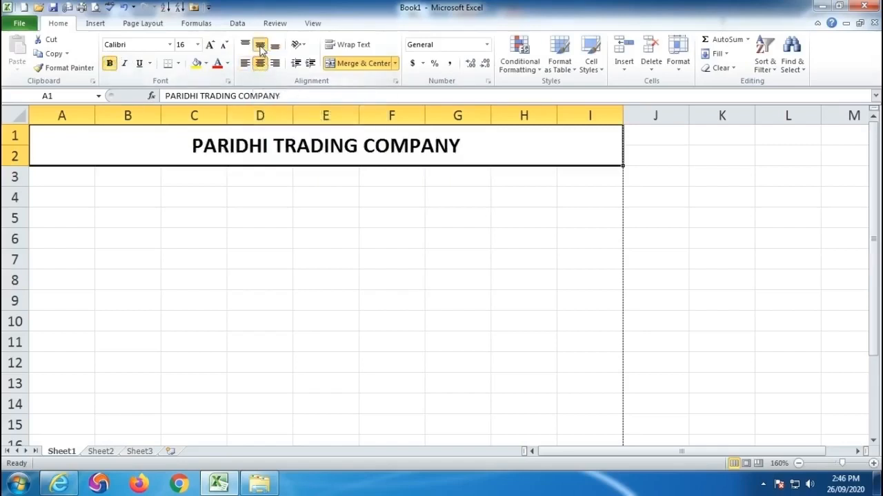
left_click(320, 276)
- Merge and center the range A3:I4 below the heading and enter the company's full postal address
left_click_drag(47, 176, 591, 189)
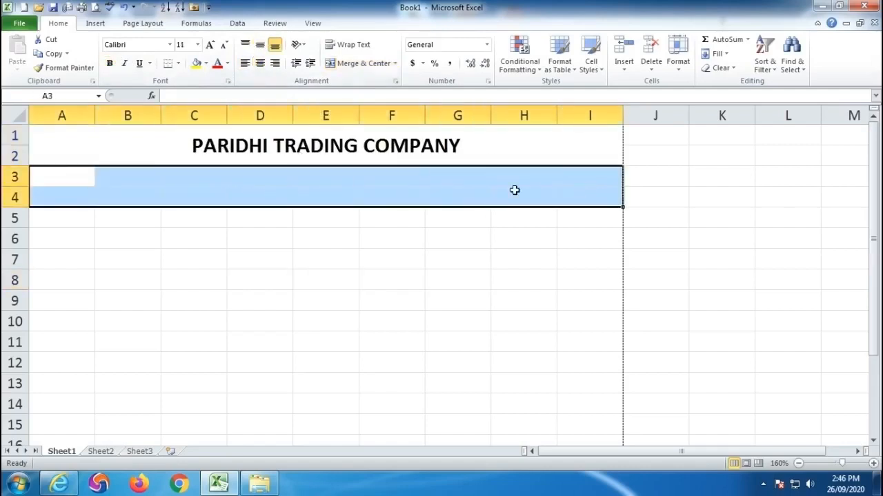
left_click(354, 63)
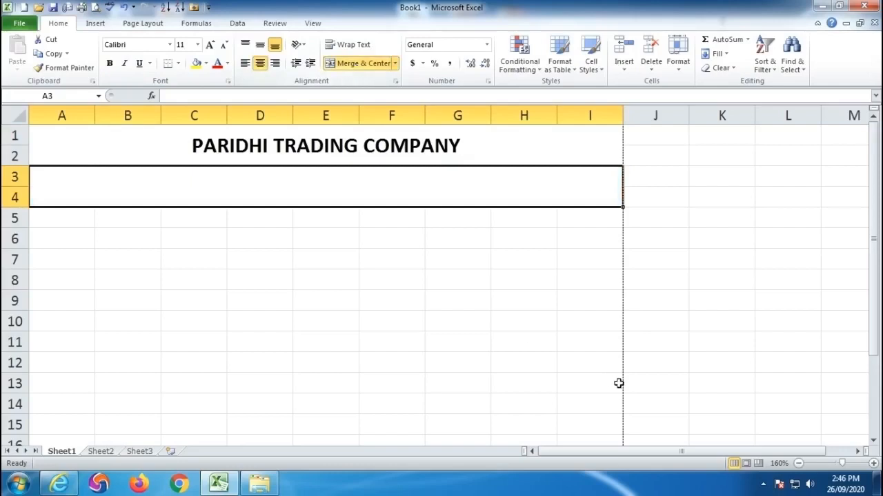
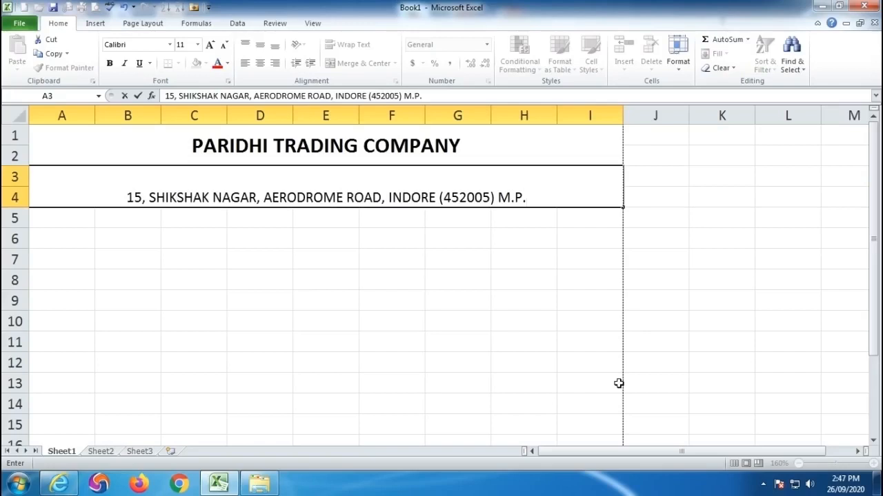
- Start a second line inside the address cell and enter the company's landline number with the label PH.:
key("alt")
key("alt+Return")
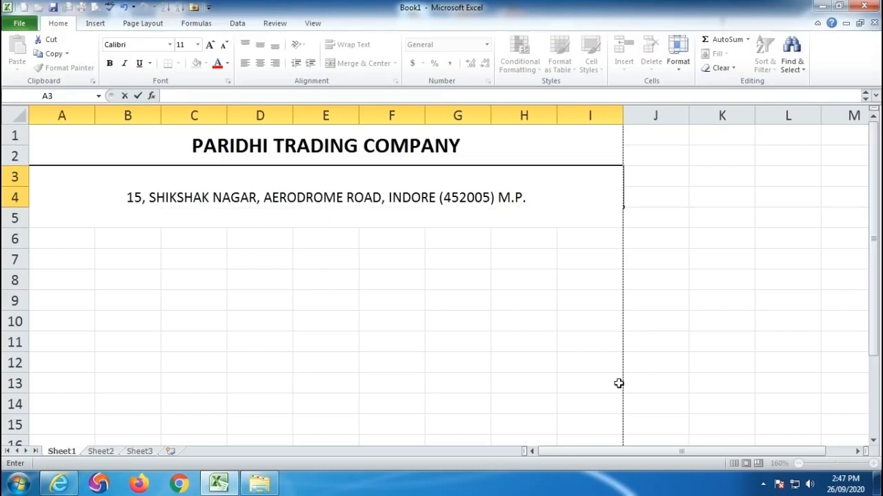
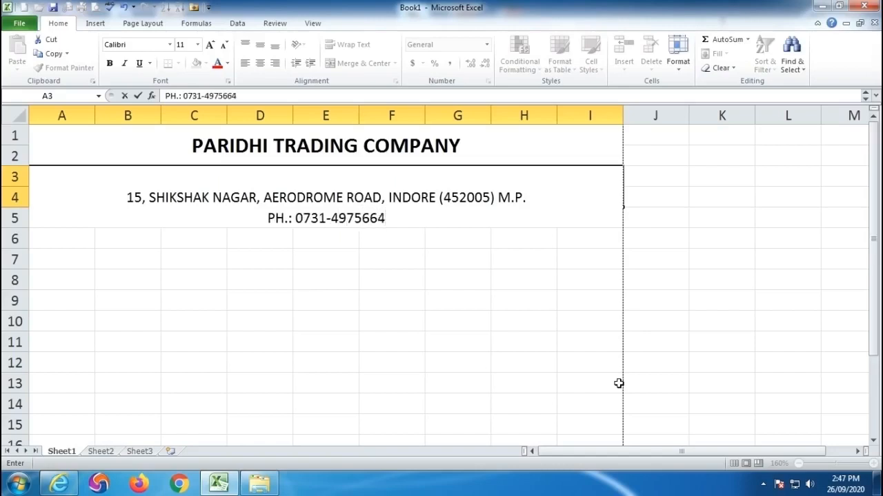
type(", ")
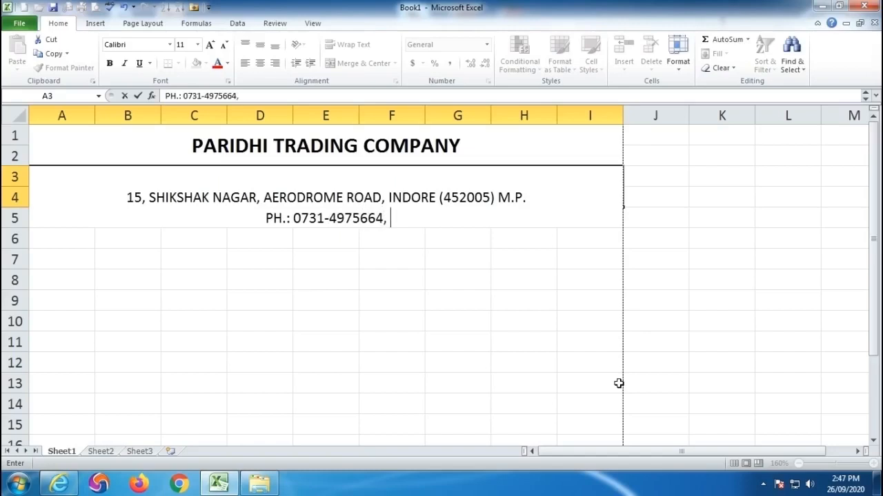
type("MOB.")
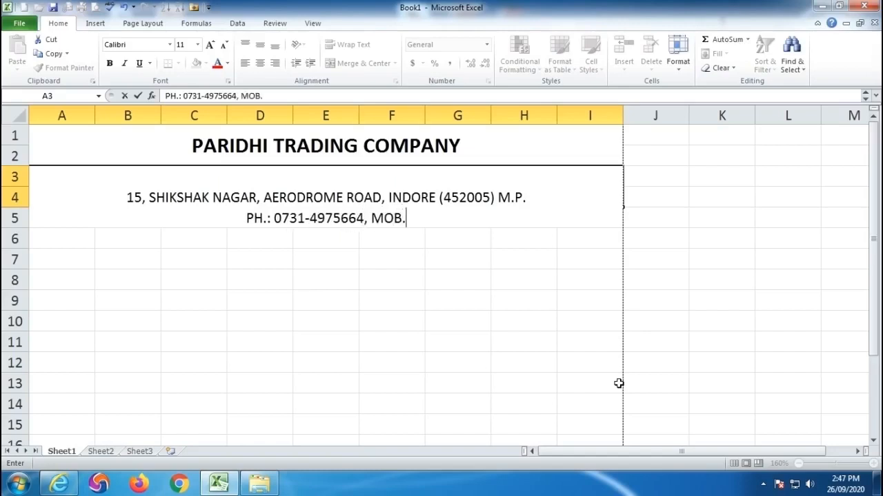
- Append the mobile number with the label MOB.:, separated by a comma, and put a hyphen after the mobile number's fifth digit
left_click(411, 219)
type("-")
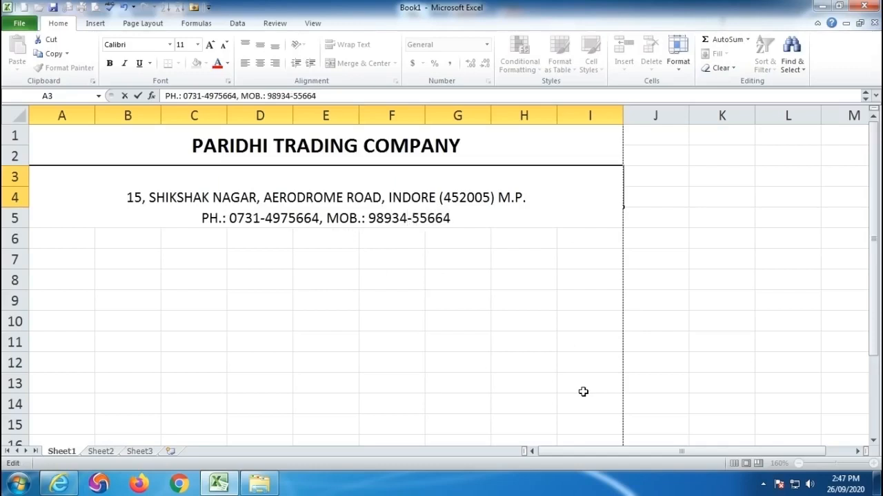
left_click(257, 241)
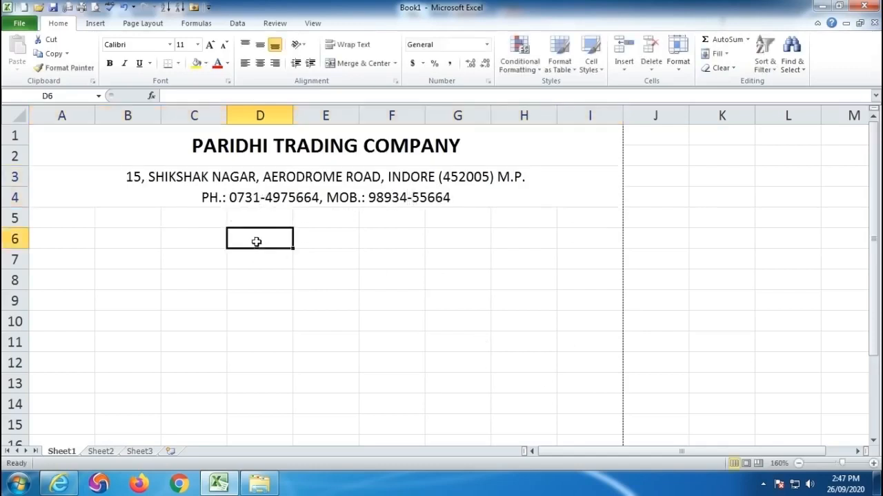
left_click(306, 178)
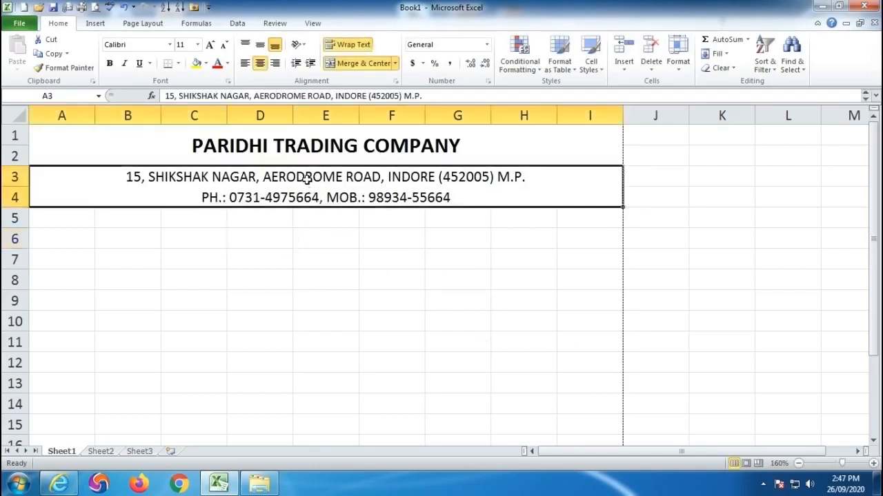
- Make the address and phone lines bold, and enter the label DATE in cell A6
left_click(109, 62)
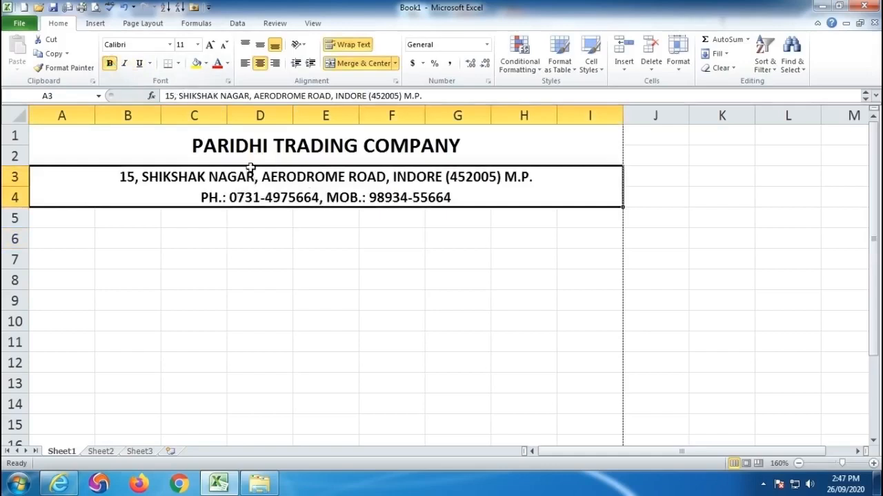
left_click(67, 238)
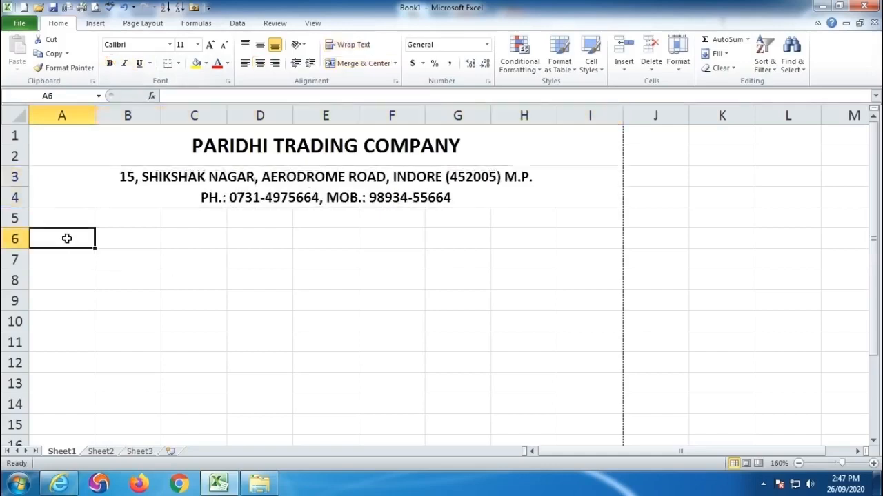
type("DATE")
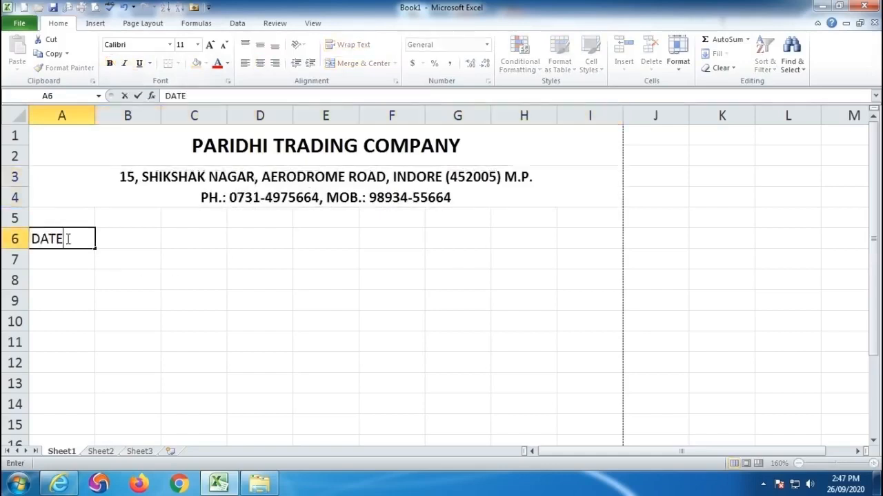
- Enter the label BILL NO. in cell G6, on the same row as DATE
key("Right")
key("Right")
key("Right")
key("Right")
key("Right")
key("Right")
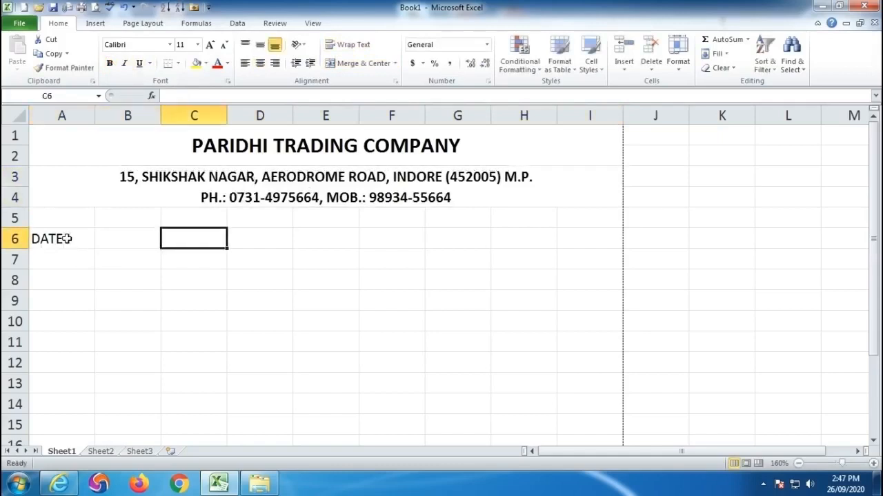
type("BILL ")
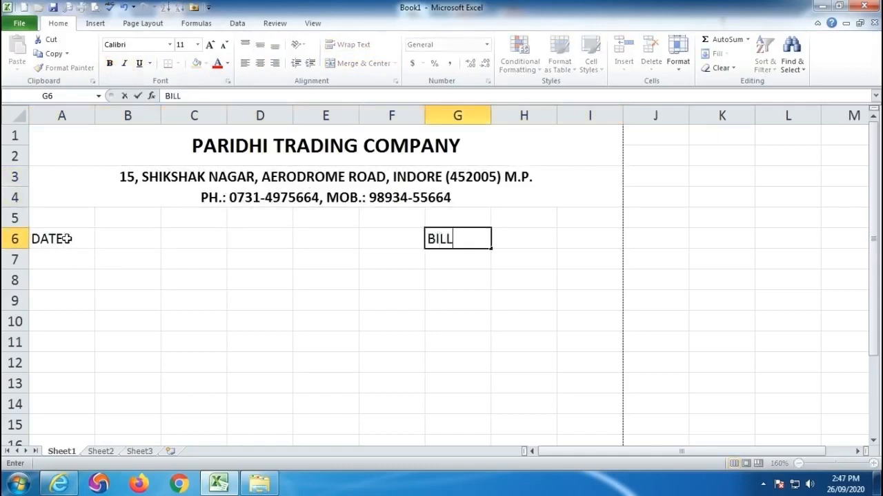
type("NO.")
key("Return")
key("Return")
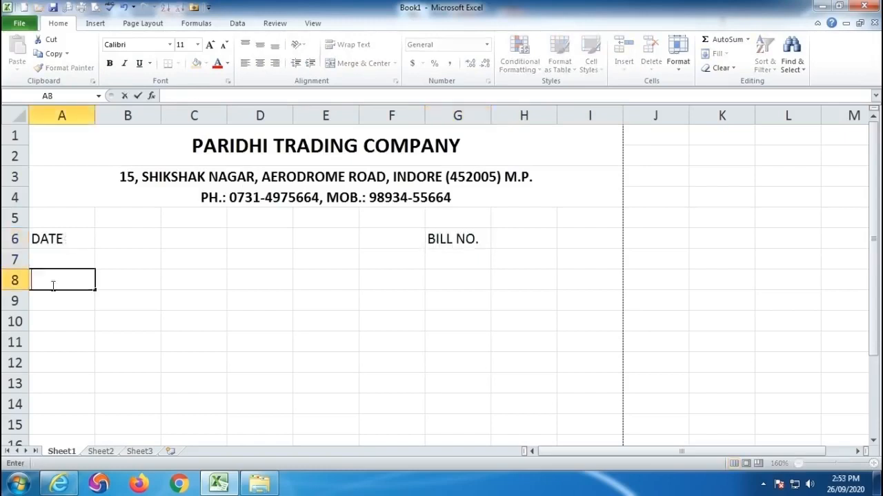
- Enter the labels NAME in cell A8 and ADDRESS in cell A10
type("NAME")
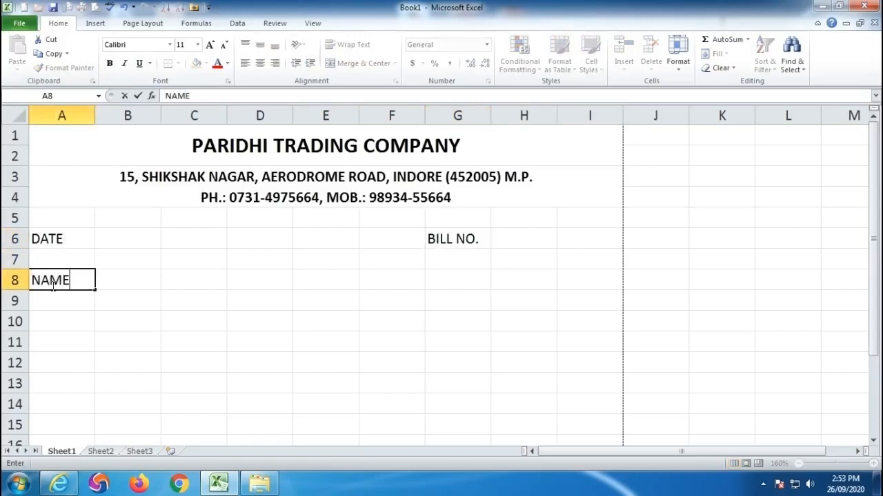
key("Return")
key("Return")
type("ADDR")
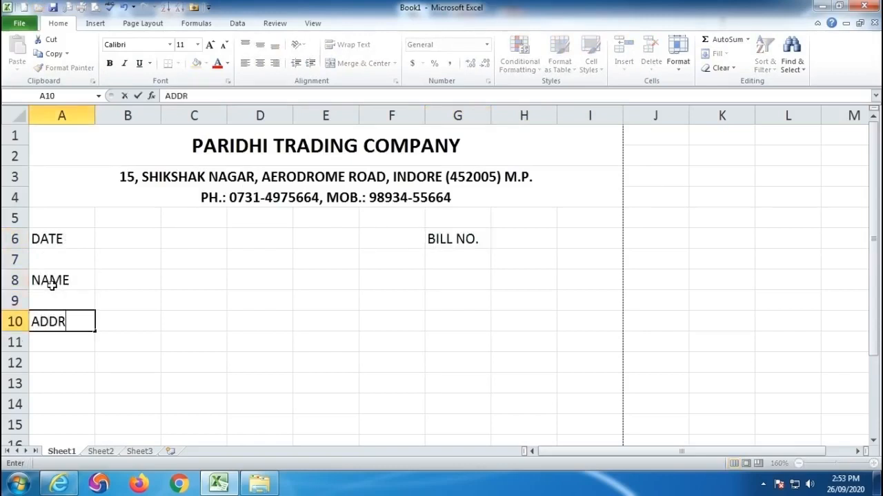
type("ESS")
key("Return")
key("Return")
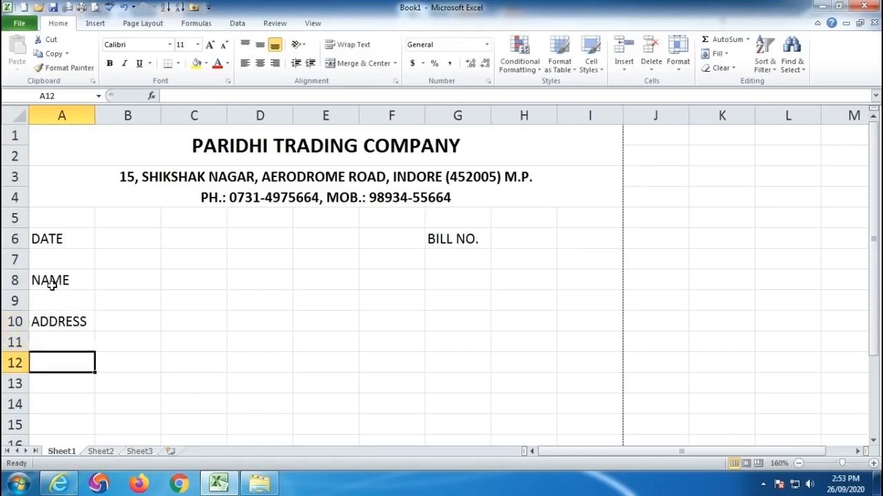
- Enter the table headings S.NO. in cell A12 and PARTICULARS in cell B12
type("S.NO.")
key("Tab")
type("PARTI")
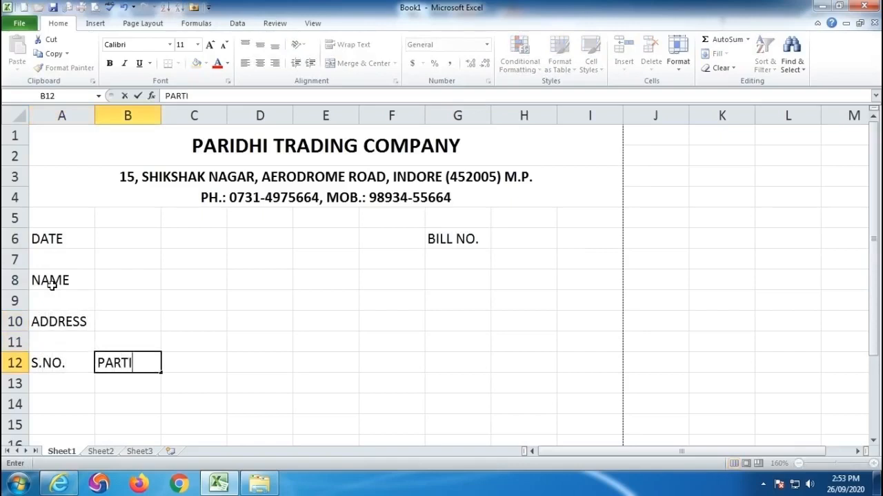
type("CULARS")
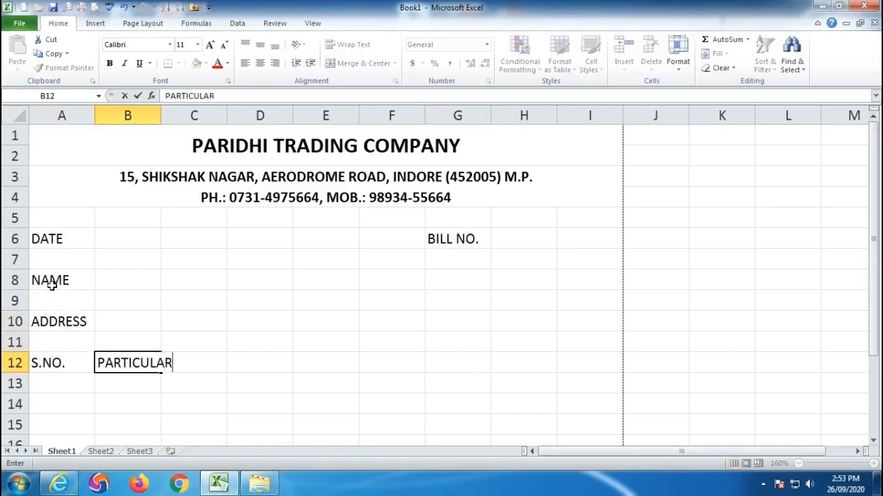
- Replace the PARTICULARS heading in cell B12 with NAME OF ITEMS
key("Tab")
key("Tab")
key("Tab")
key("Tab")
key("Tab")
key("Tab")
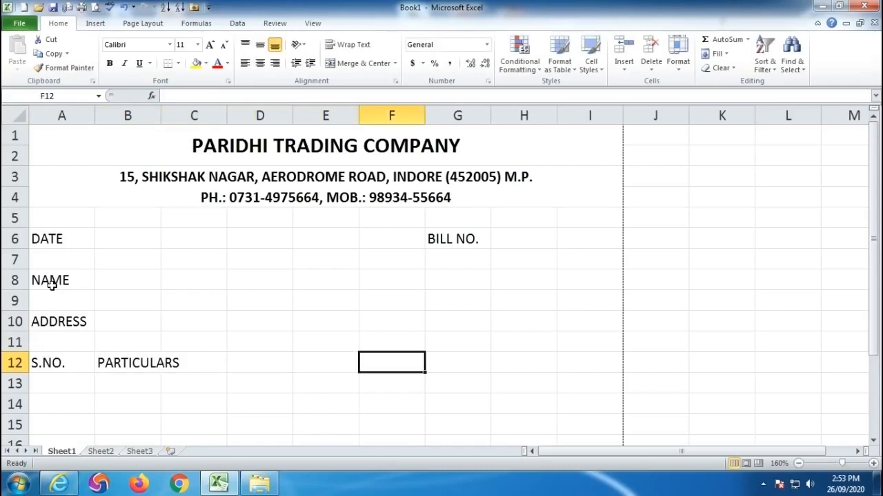
key("Left")
key("Left")
key("Left")
key("Left")
key("Left")
key("Left")
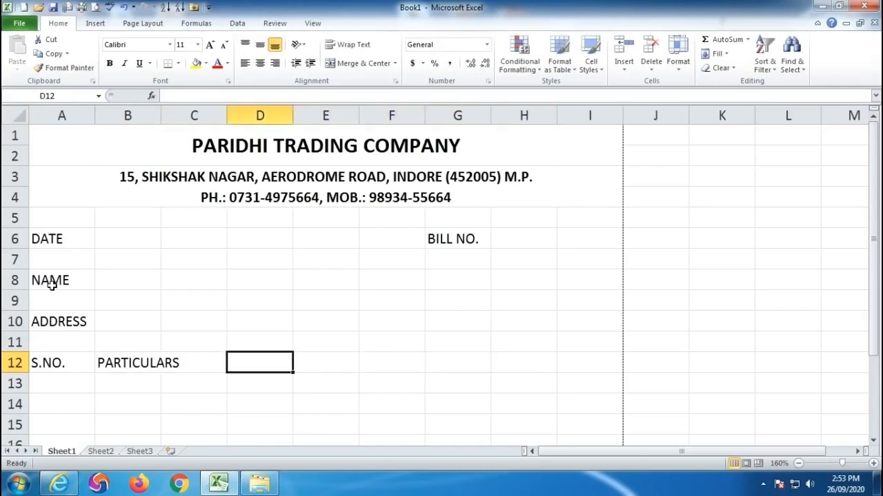
type("NAME")
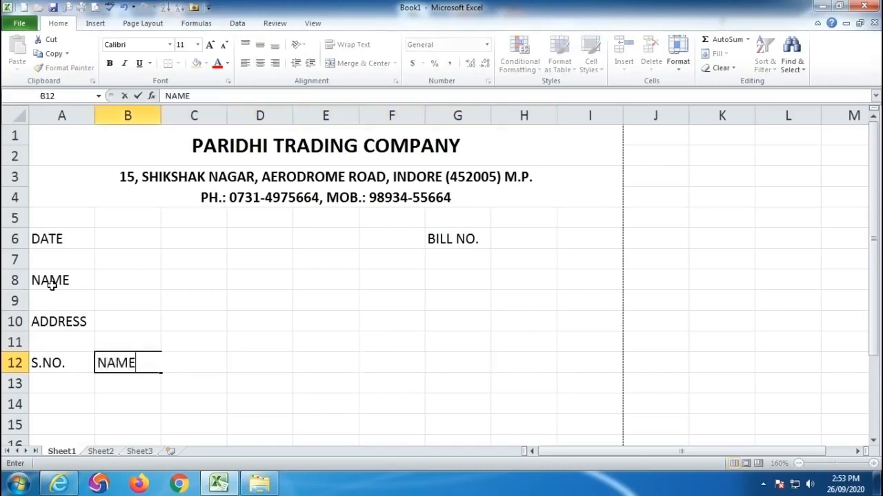
type(" OF ITEMS")
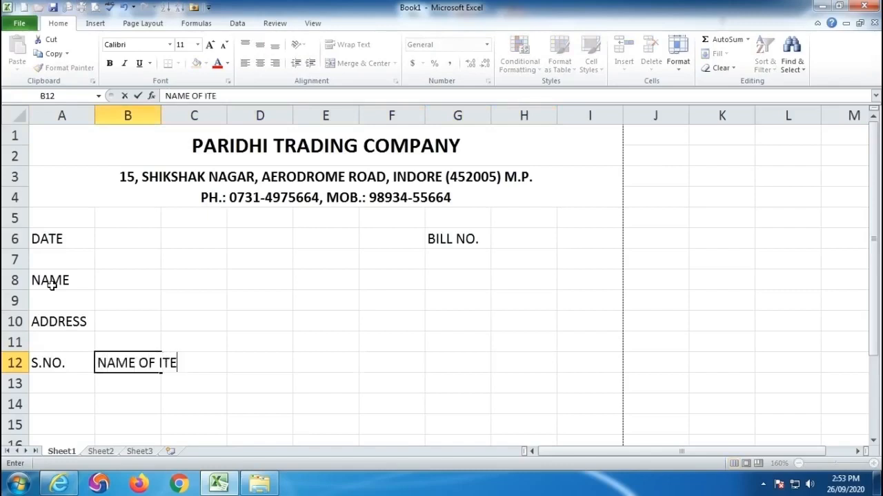
- Enter the headings QUANLITY, RATE and AMOUNT in cells G12 to I12, and widen column G slightly
key("Right")
key("Right")
key("Right")
key("Right")
key("Right")
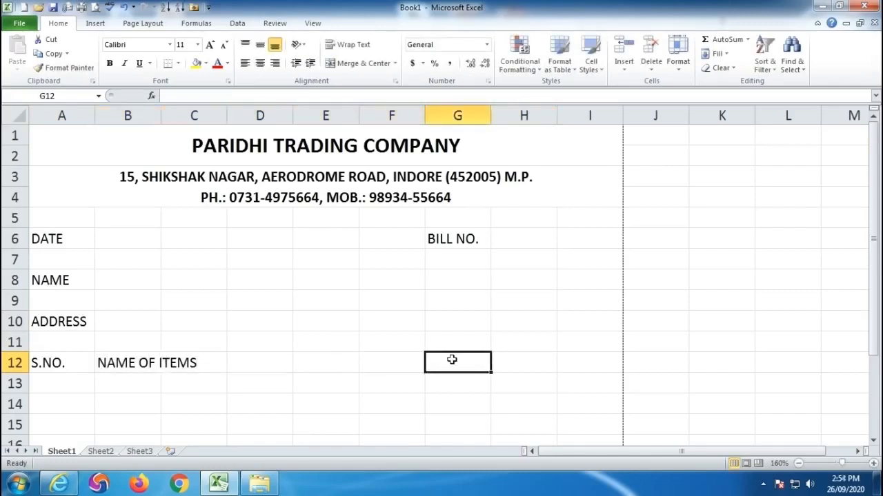
type("QUANLITY")
key("Right")
type("RATE")
key("Right")
type("A")
type("NT")
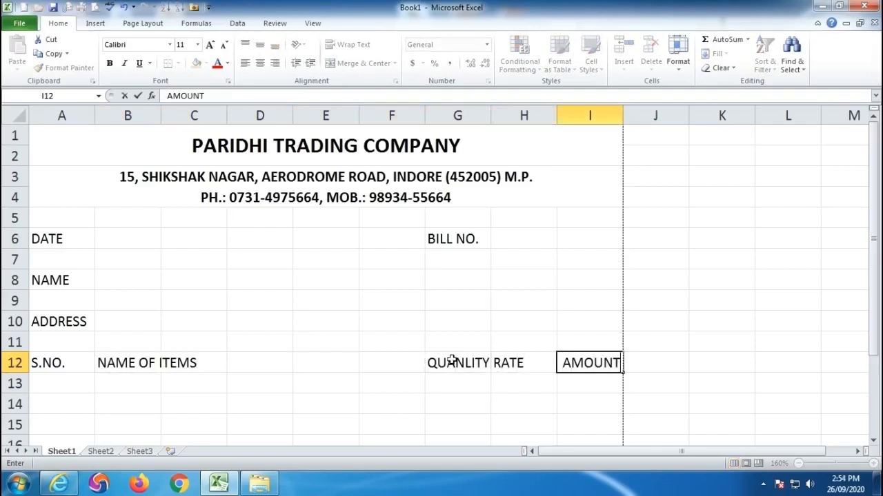
key("Return")
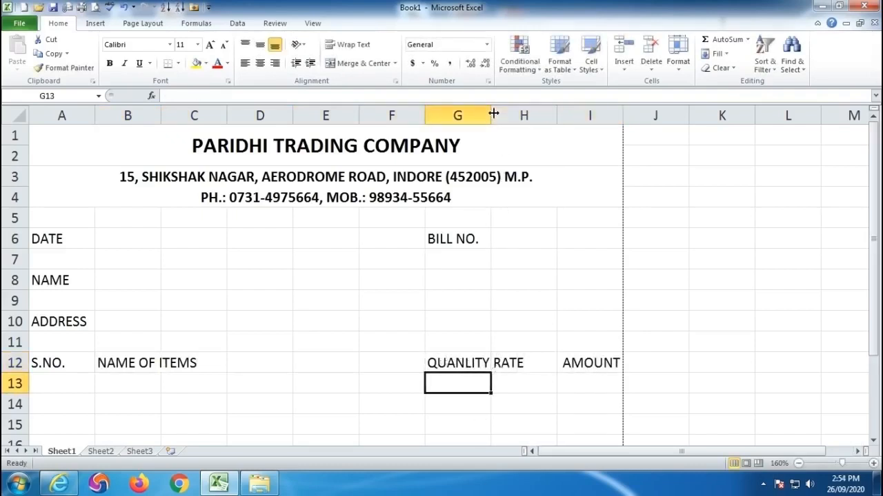
left_click_drag(490, 114, 495, 114)
- Number the rows below S.NO. from 1 to 25 in A13:A37 by filling the series, and center the numbers
left_click(57, 384)
scroll(55, 384, "down", 2)
type("1")
key("Return")
type("2")
key("Return")
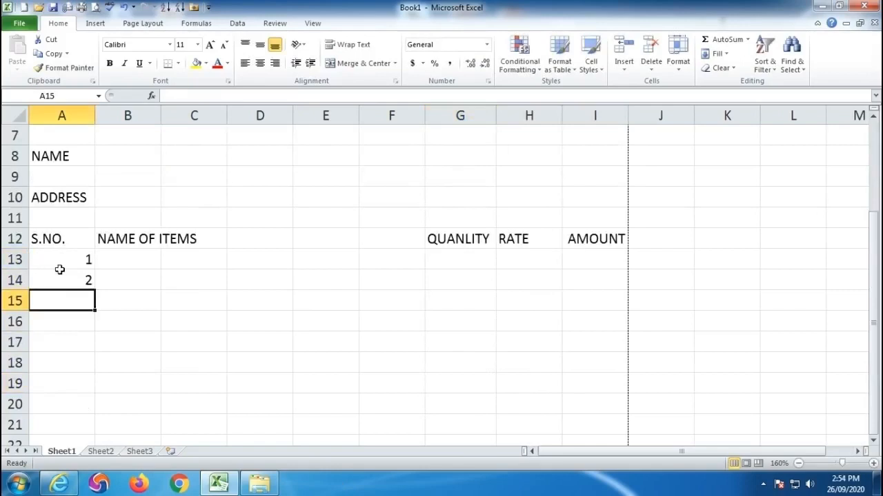
left_click_drag(79, 256, 97, 271)
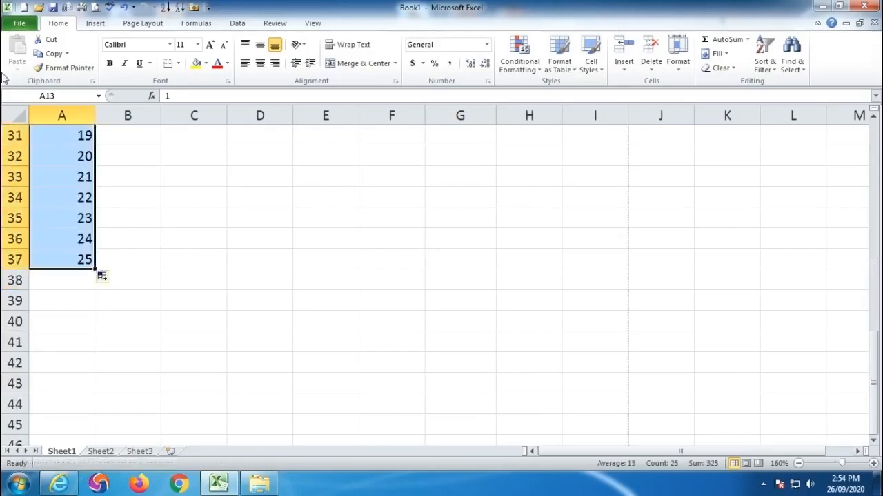
left_click(259, 63)
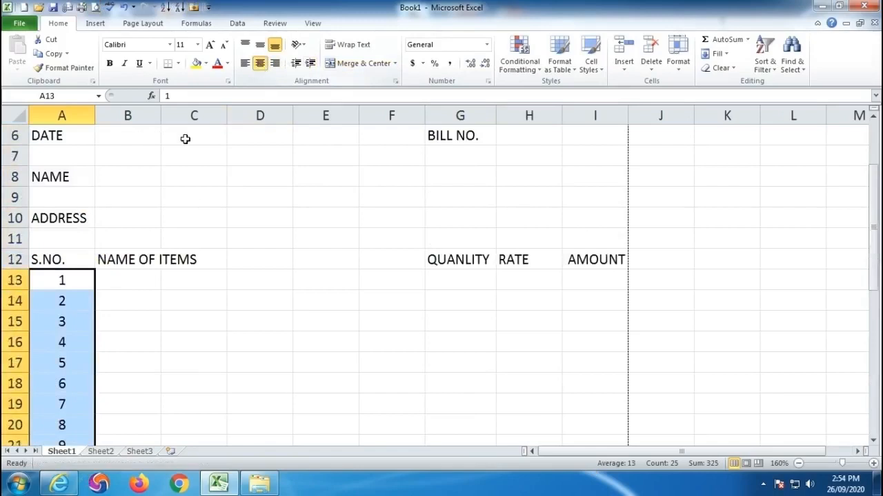
left_click(305, 364)
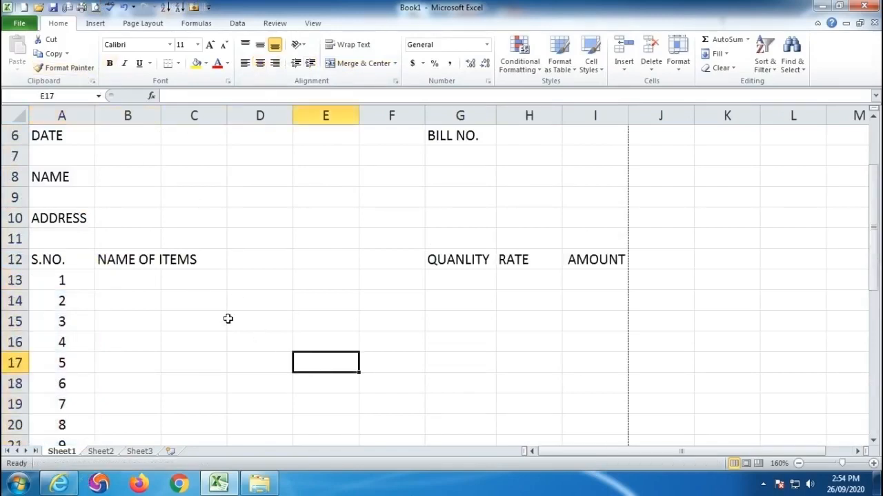
- Merge B12:F38 across row by row for the item names, and horizontally center the table headings in row 12
left_click_drag(118, 260, 399, 262)
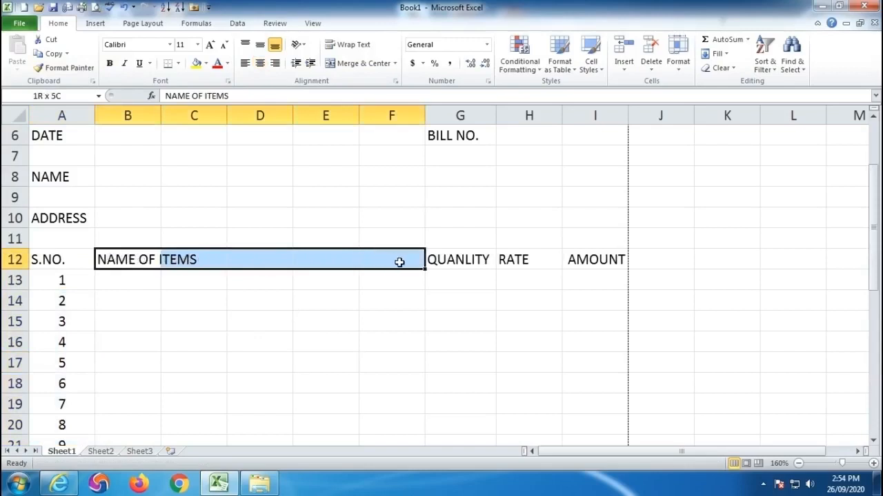
left_click_drag(399, 265, 408, 307)
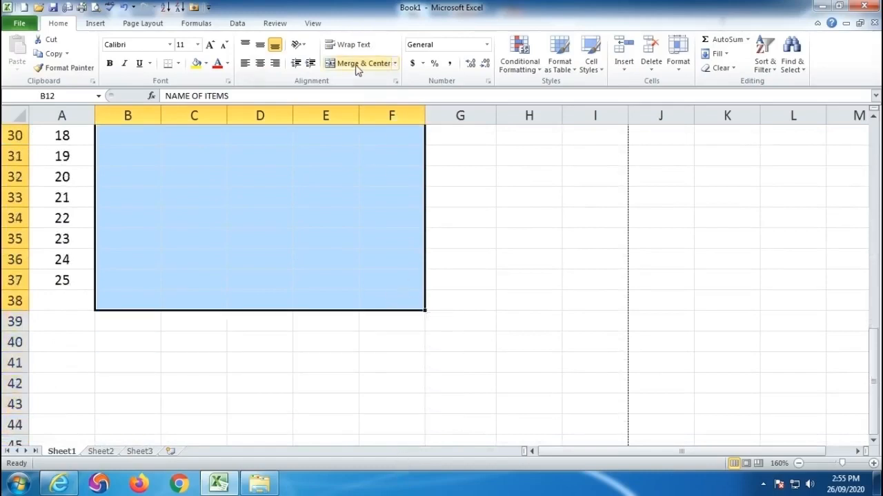
left_click(396, 63)
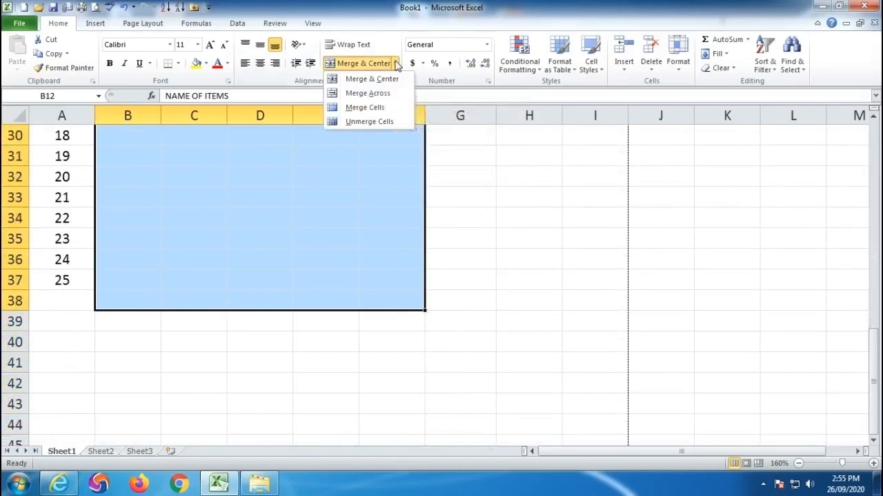
left_click(384, 96)
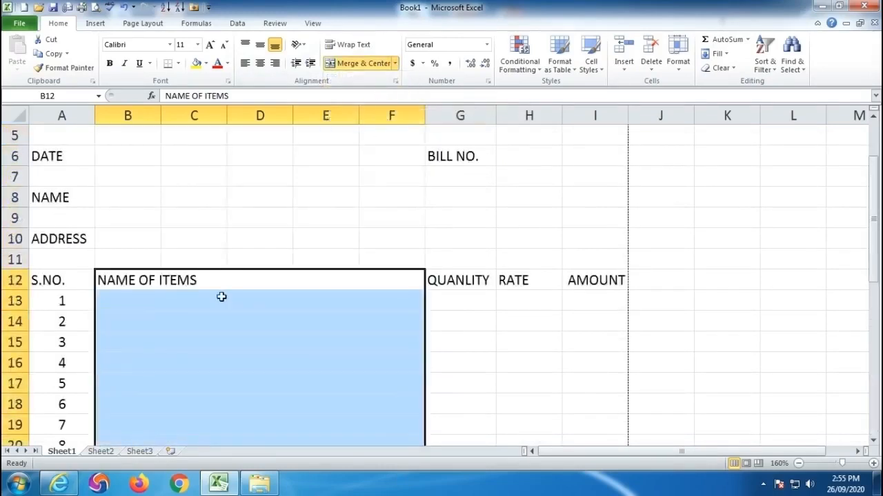
left_click(182, 315)
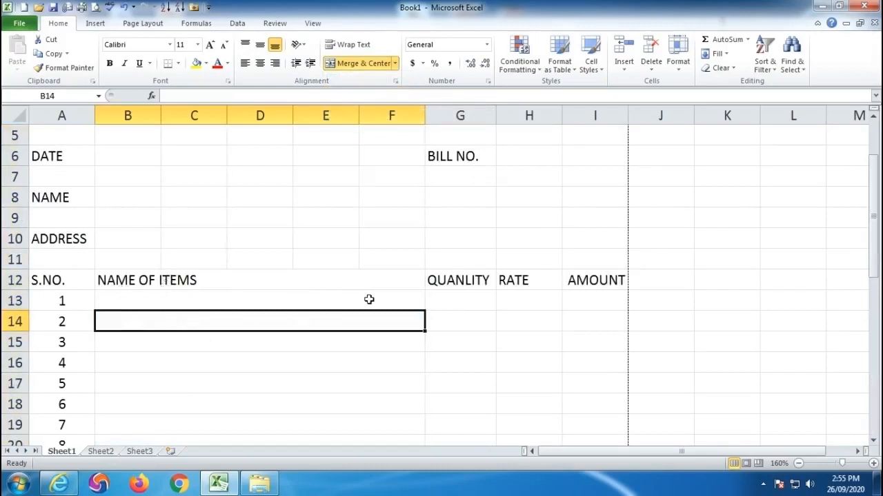
key("Down")
key("Down")
left_click_drag(71, 278, 595, 278)
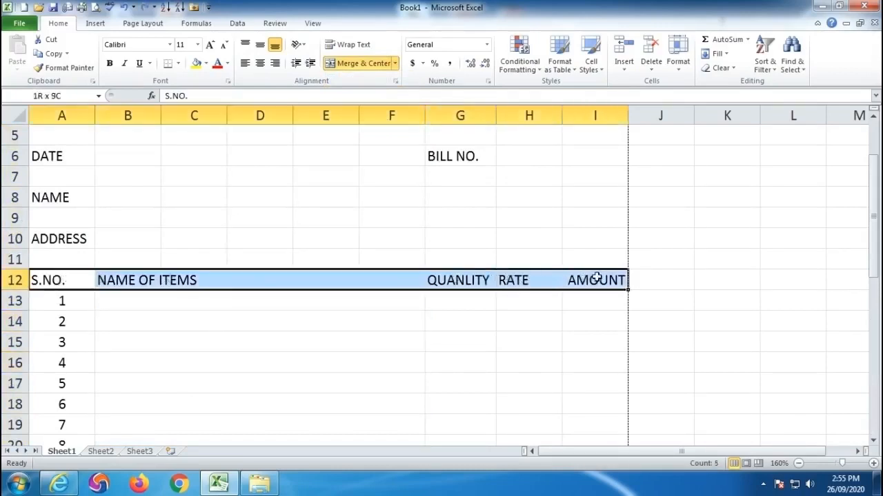
left_click(261, 64)
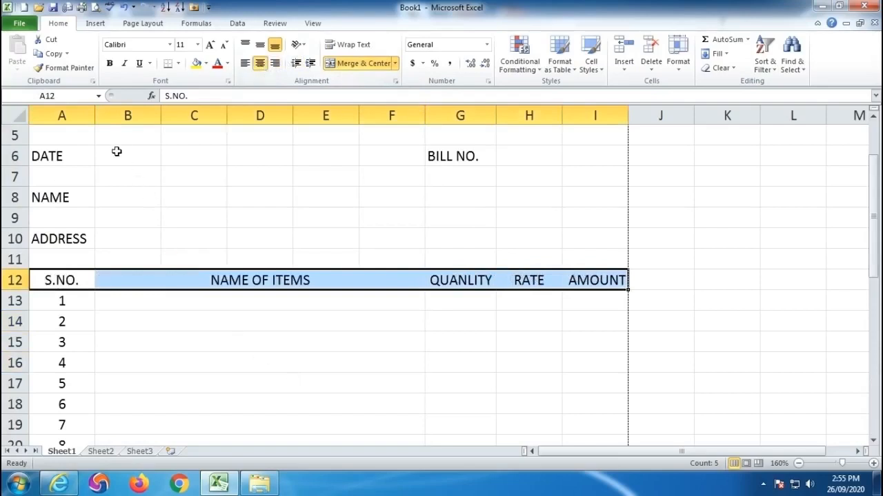
- Merge cells B6:C6 beside DATE and cells H6:I6 beside BILL NO. without centering them
scroll(240, 243, "up", 1)
left_click_drag(118, 219, 204, 212)
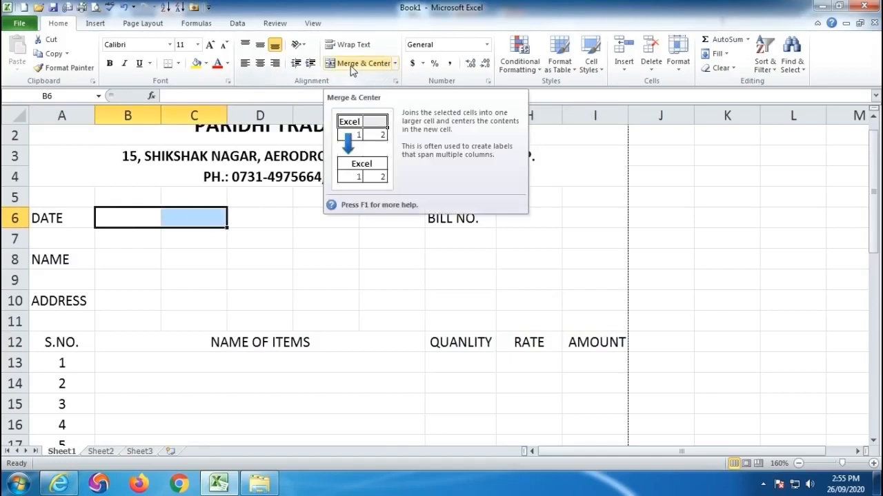
left_click(394, 62)
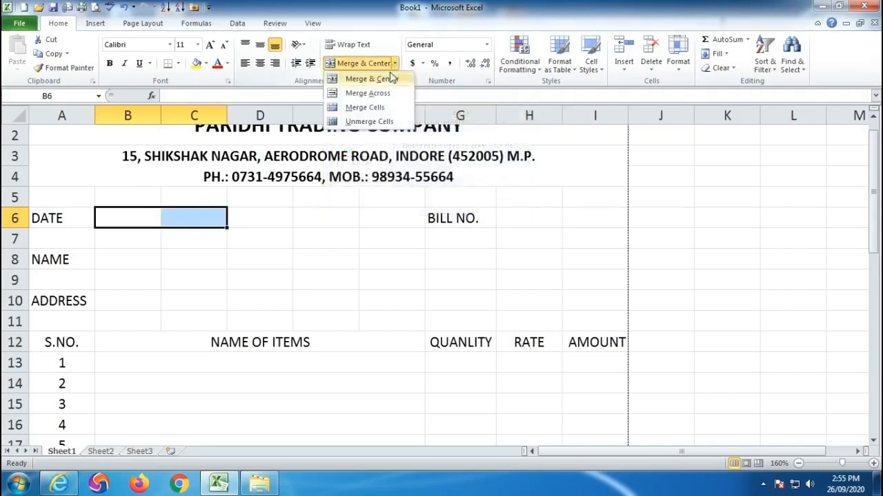
left_click(371, 109)
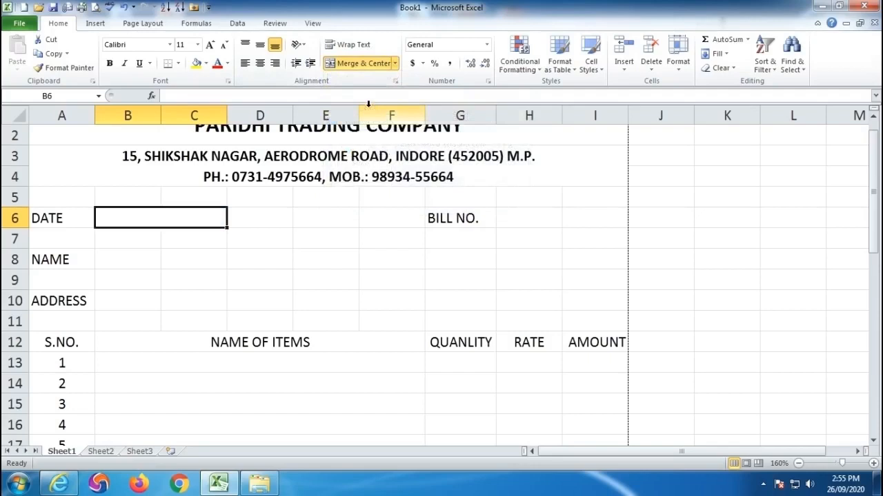
left_click_drag(520, 215, 611, 217)
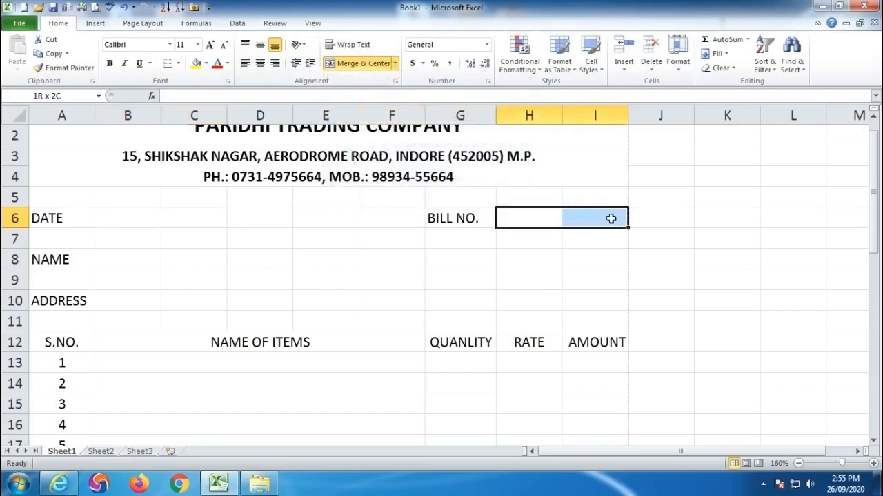
left_click(397, 64)
left_click(371, 109)
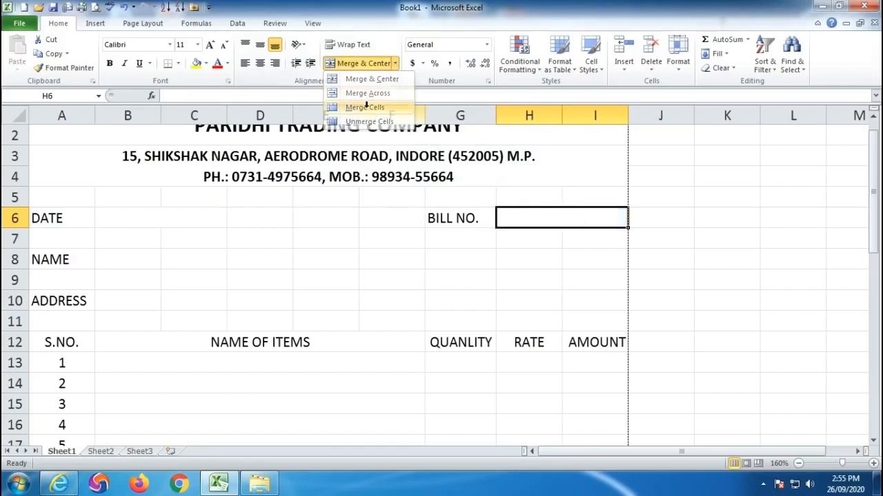
- Merge cells B8:I8 beside NAME and cells B10:I10 beside ADDRESS without centering them
left_click_drag(118, 259, 586, 252)
left_click(396, 63)
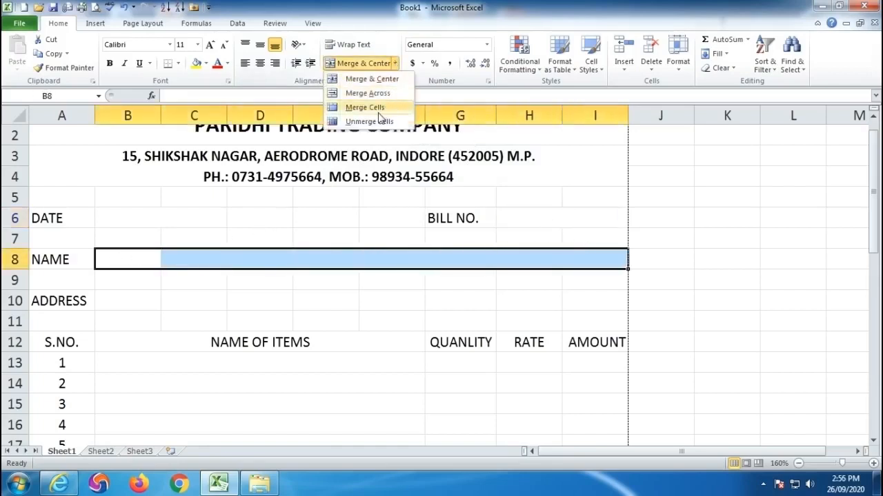
left_click(353, 111)
left_click_drag(131, 303, 591, 296)
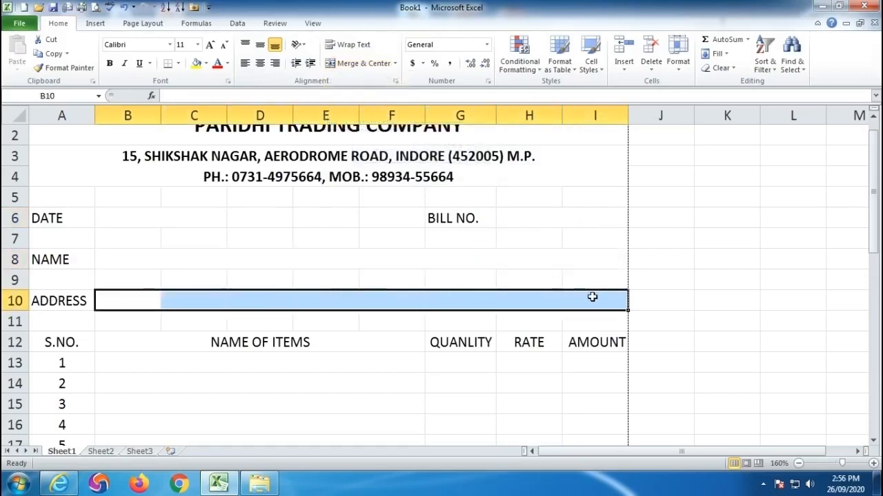
left_click(396, 63)
left_click(364, 107)
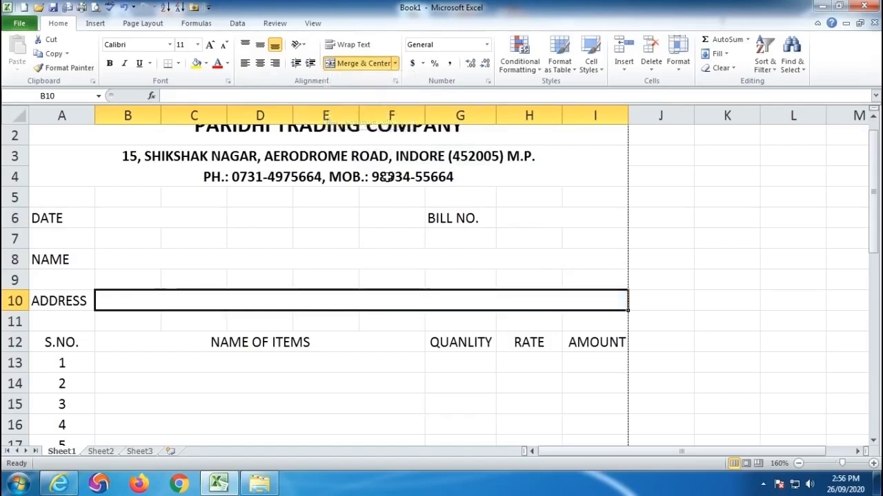
- Enter TOTAL in the merged cell B38 below the item rows and right-align it
scroll(394, 205, "down", 3)
scroll(395, 205, "down", 6)
left_click(329, 324)
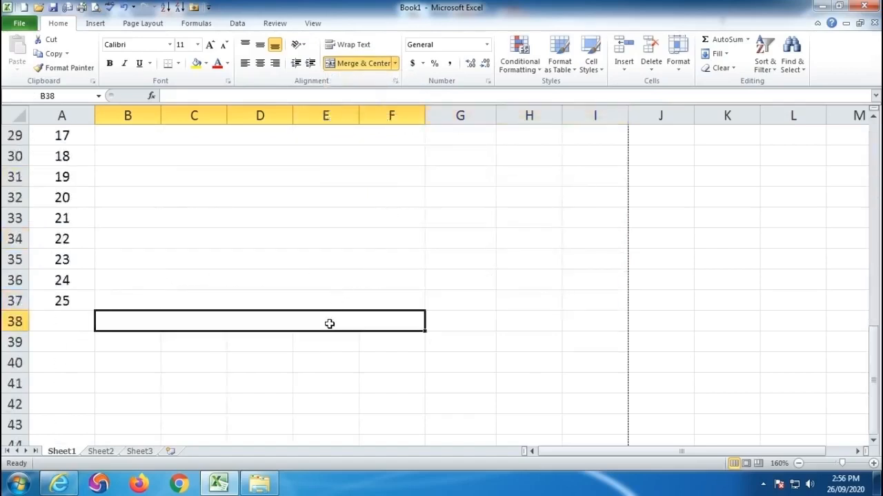
type("TOTAL")
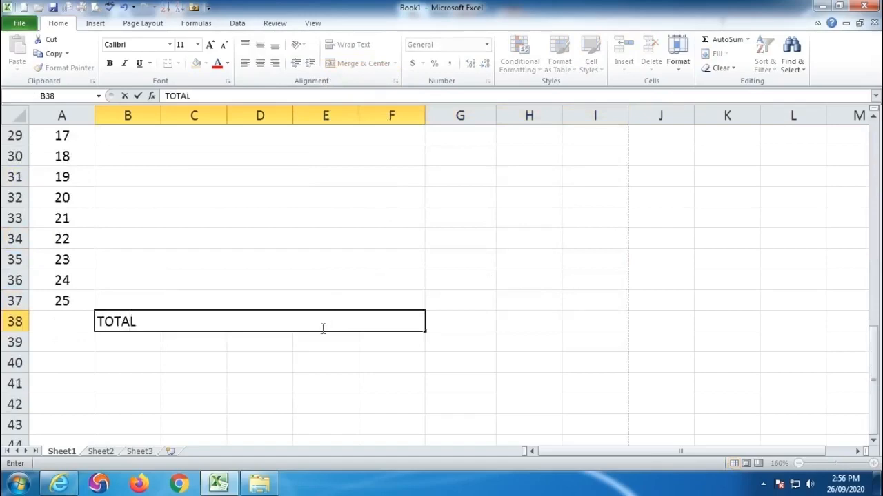
left_click(213, 354)
left_click(234, 325)
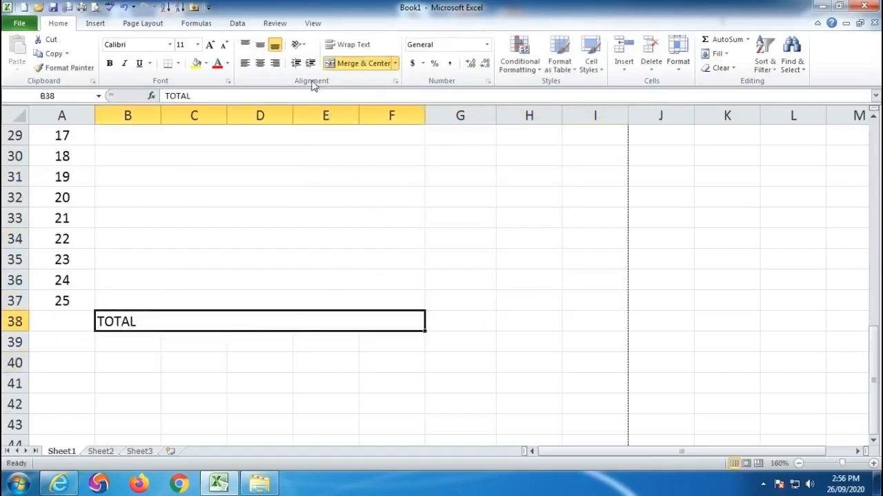
left_click(275, 63)
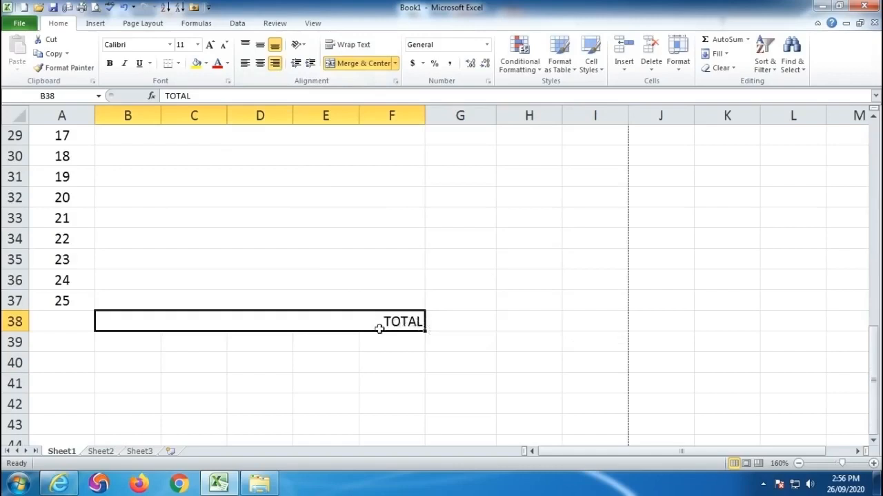
- Merge and center F46:I50 at the foot of the page and enter SEAL & SIGN in it
scroll(420, 328, "down", 4)
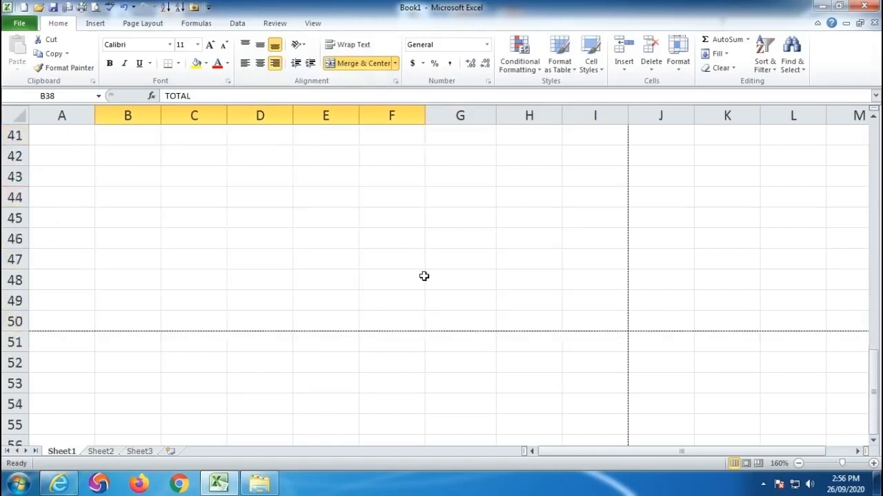
scroll(422, 277, "up", 1)
scroll(403, 316, "down", 1)
left_click_drag(380, 237, 585, 315)
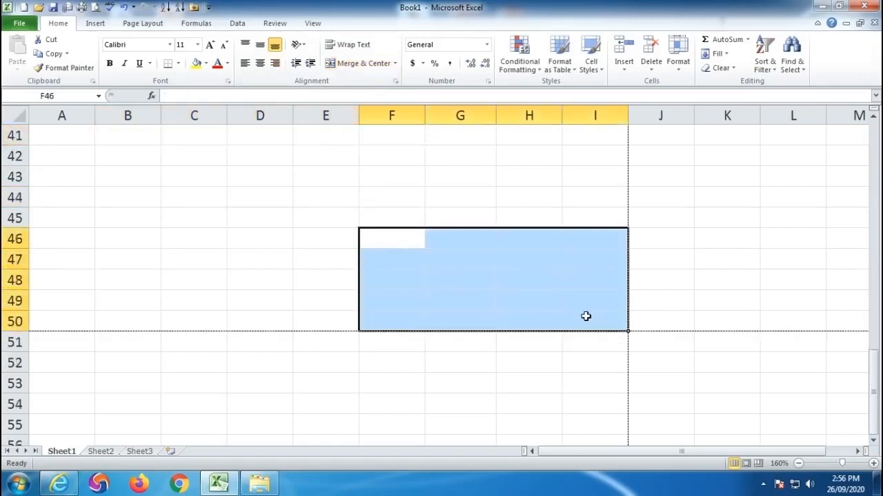
left_click(359, 67)
type("SEAL")
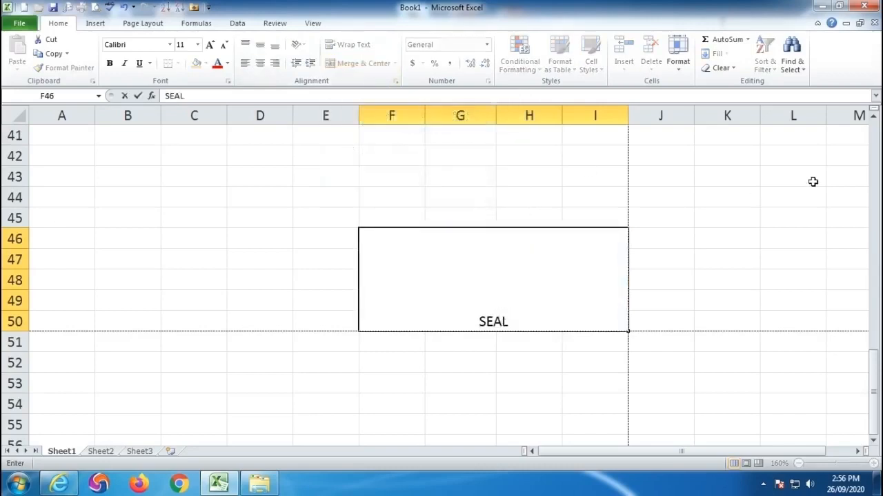
type(" & SIGN")
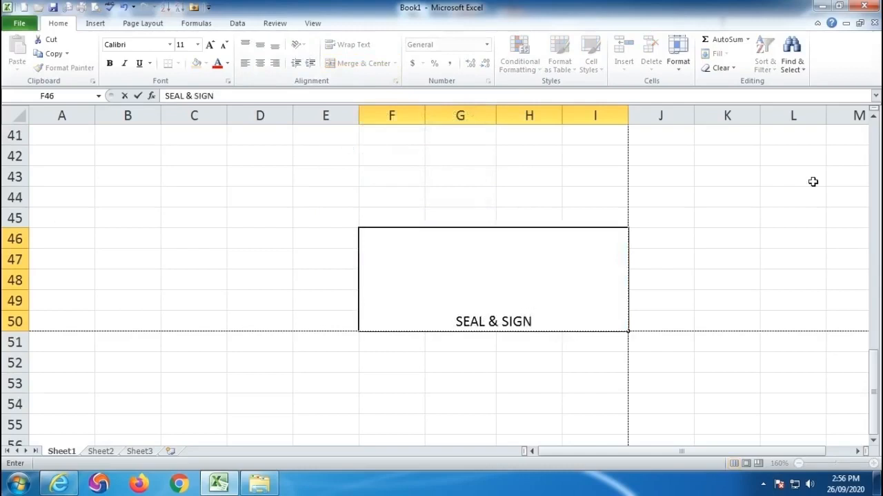
left_click(39, 273)
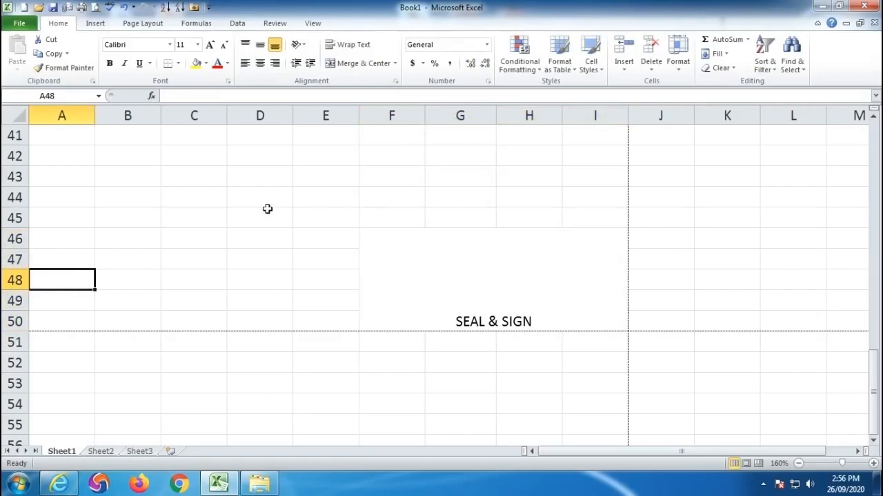
- Merge A48:E50 across row by row, beside the SEAL & SIGN area
left_click_drag(61, 281, 331, 318)
left_click(396, 63)
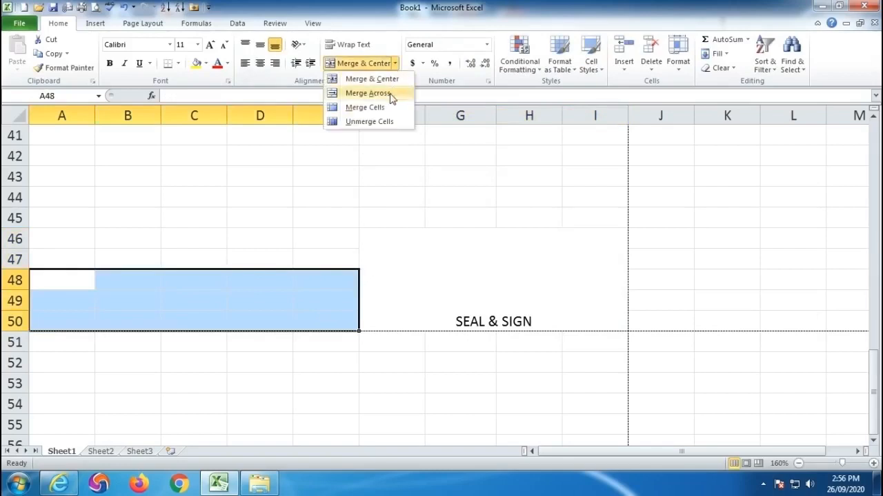
left_click(389, 94)
left_click(154, 362)
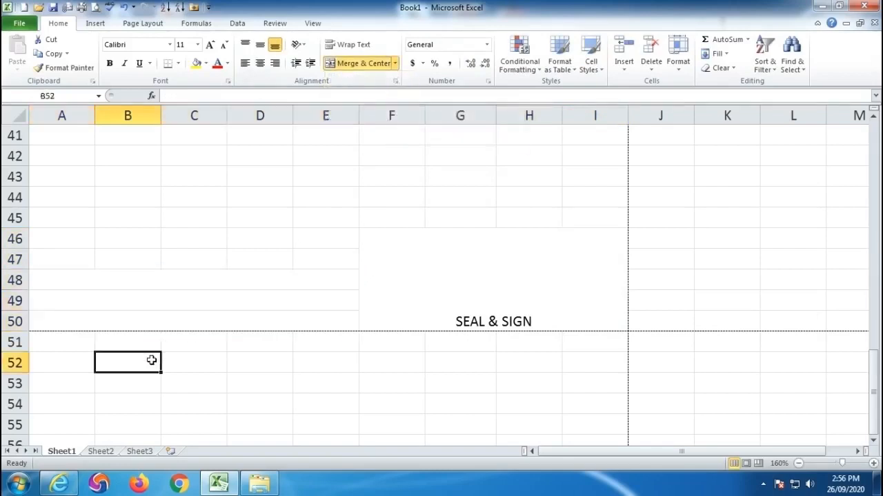
- Enter the heading DECLARATION in the merged cell A48
left_click(71, 279)
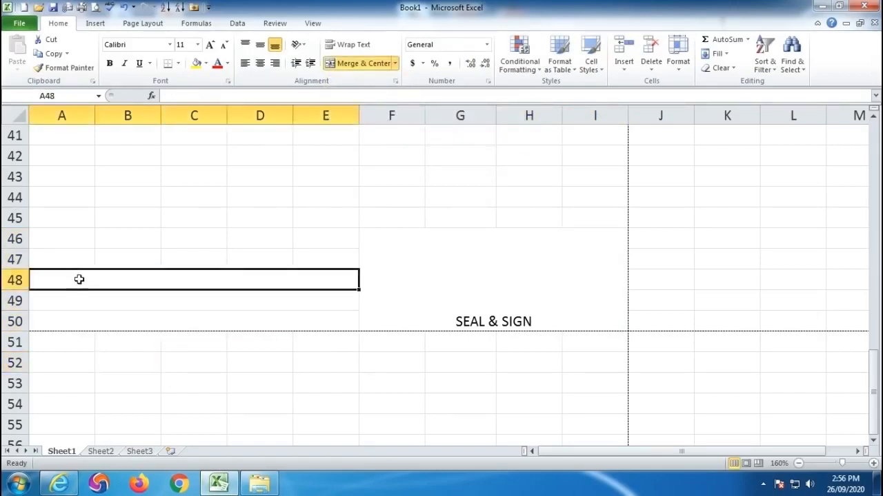
type("DECL")
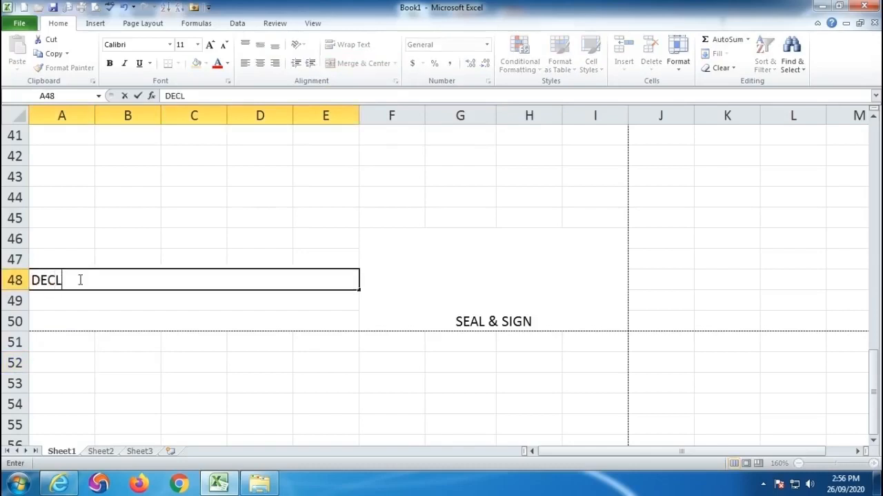
type("ARATIONN")
key("BackSpace")
key("Return")
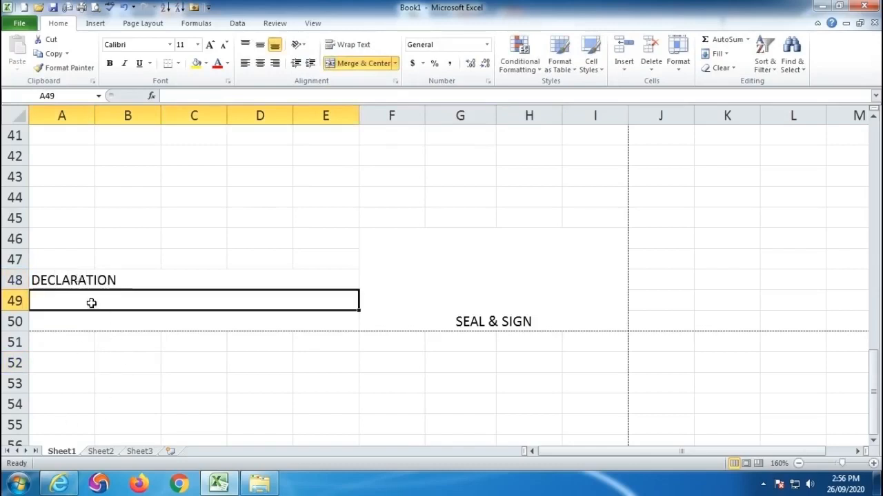
- Fill the merged cells A49 and A50 below DECLARATION with two lines of placeholder text
type("dfg lkdfglskd")
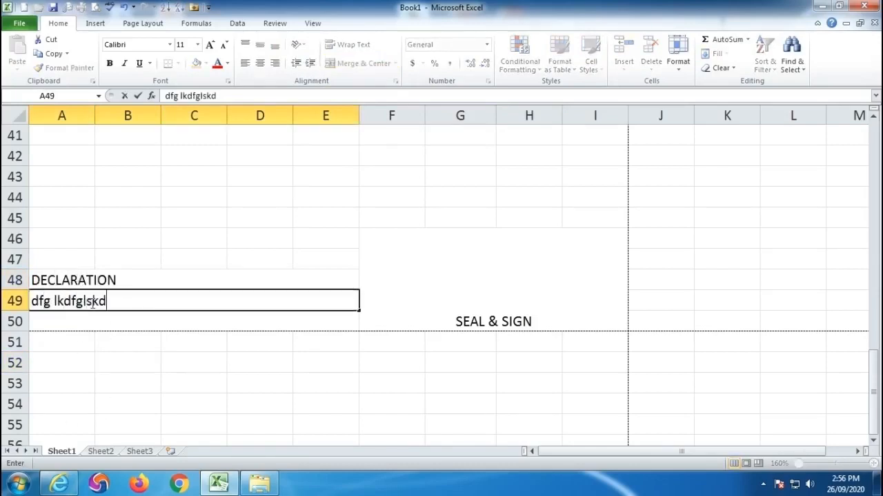
type("fglkdf gsdlfkg sdflgk sfgl kdfglf gd")
key("Return")
type("f")
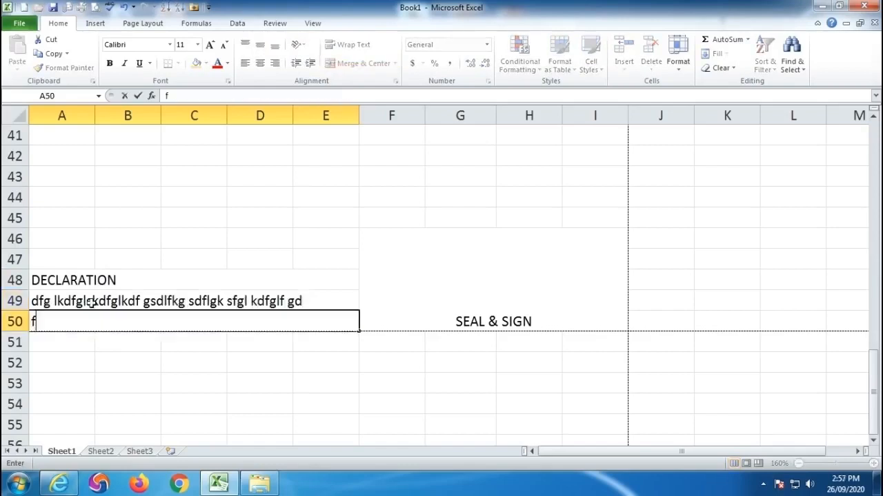
type("g sfl gksdfgskdf gldkfg dsf;gl ksf;gl k fglkf sf")
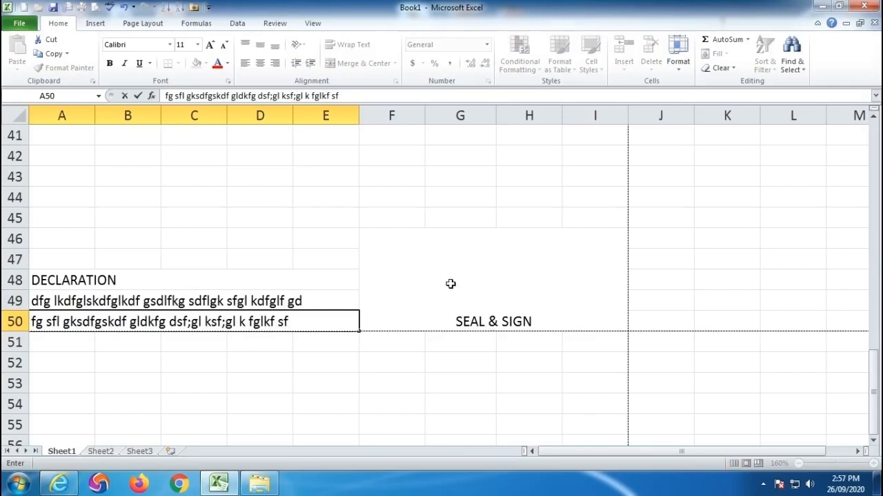
left_click(426, 269)
- Use Draw Border to underline the blank fields beside DATE, BILL NO., NAME and ADDRESS
scroll(425, 269, "up", 3)
scroll(425, 269, "up", 1)
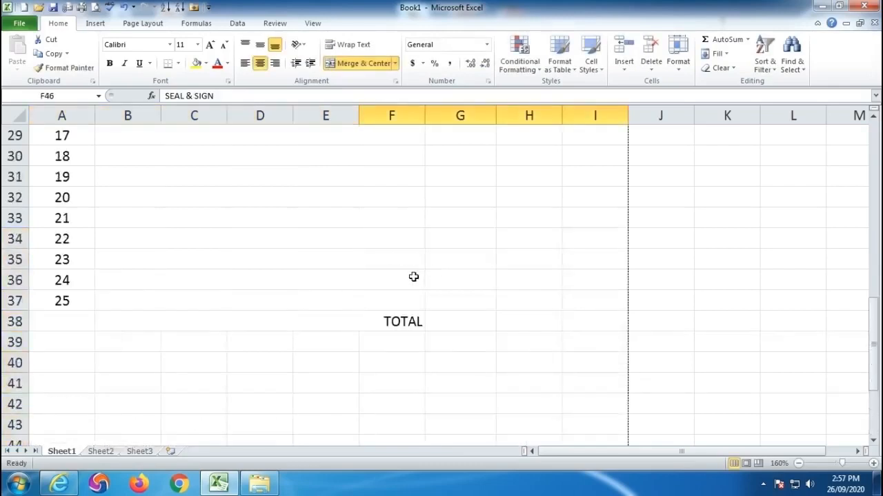
scroll(413, 277, "up", 7)
scroll(413, 276, "up", 3)
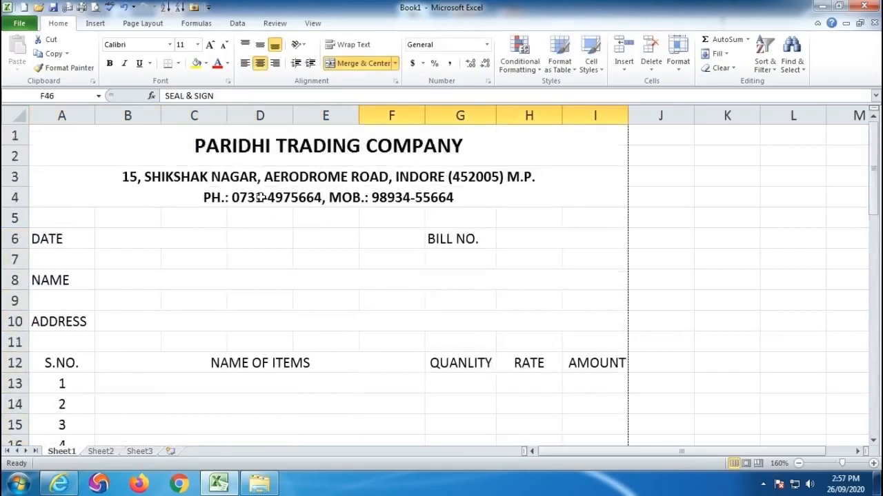
left_click(179, 64)
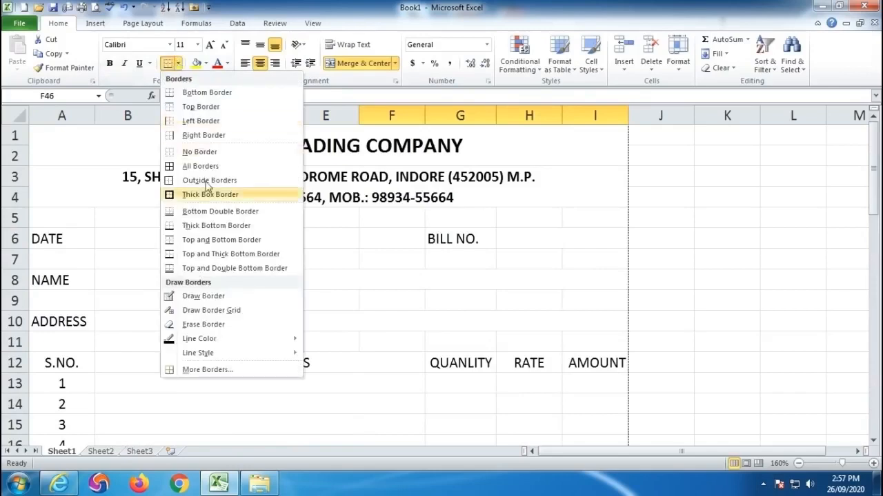
left_click(205, 298)
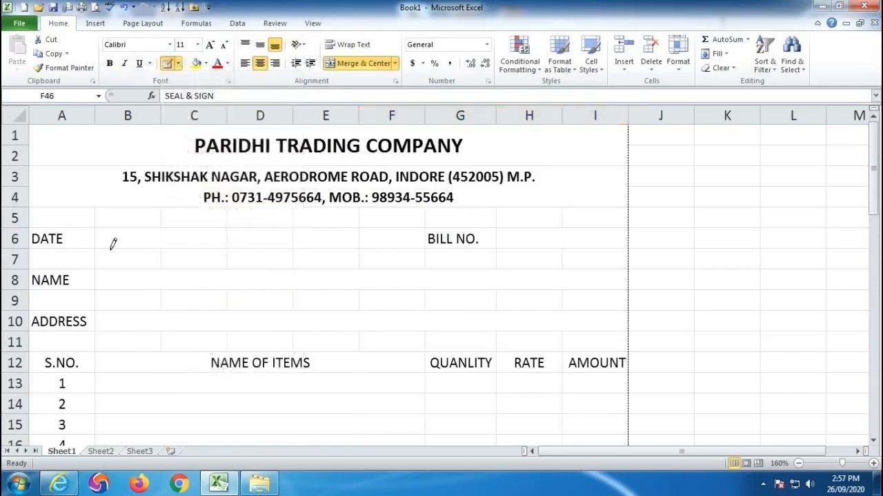
left_click_drag(105, 246, 212, 243)
left_click_drag(506, 241, 616, 243)
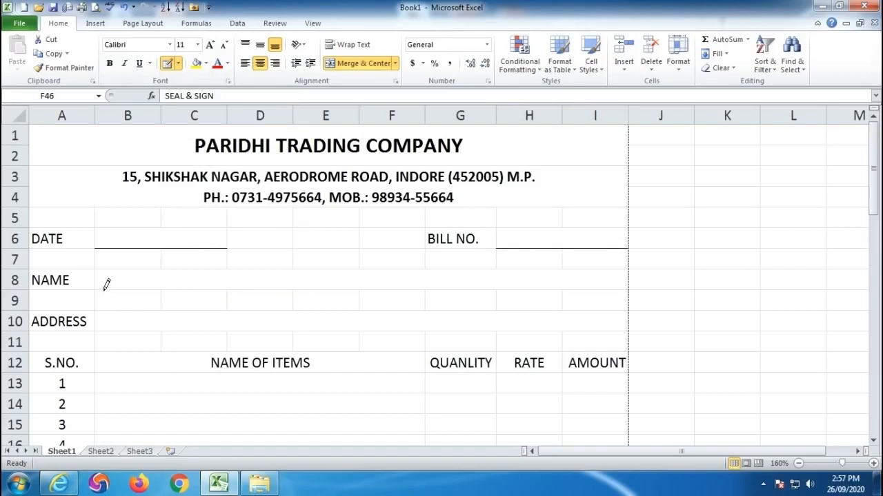
left_click_drag(119, 287, 597, 285)
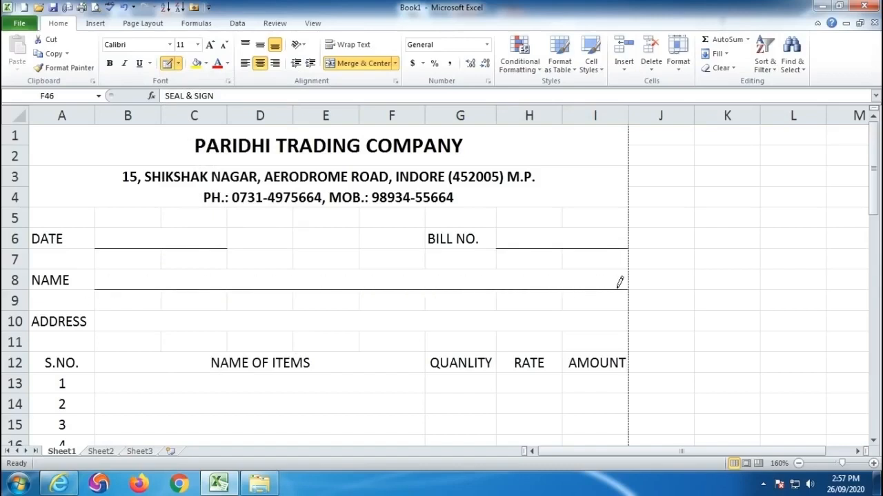
left_click_drag(102, 322, 599, 321)
- Draw an outline around the bill body A12:I50, and mark off its footer with a box around SEAL & SIGN and a line above DECLARATION
scroll(483, 339, "down", 3)
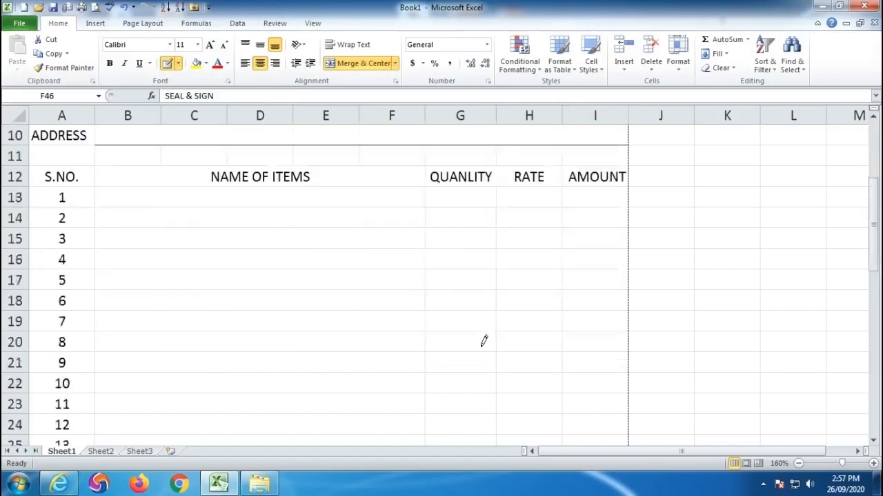
mouse_move(40, 165)
left_mouse_down()
mouse_move(536, 268)
mouse_move(583, 288)
mouse_move(593, 445)
mouse_move(577, 297)
left_mouse_up()
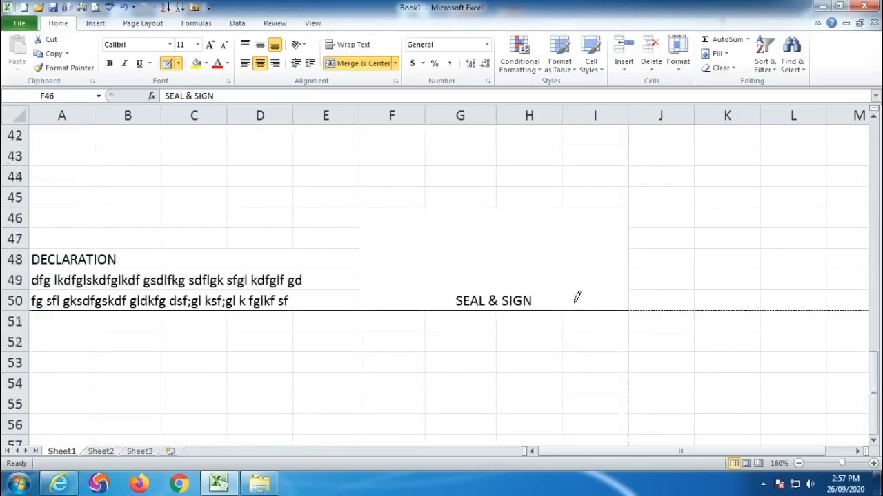
left_click_drag(605, 240, 376, 231)
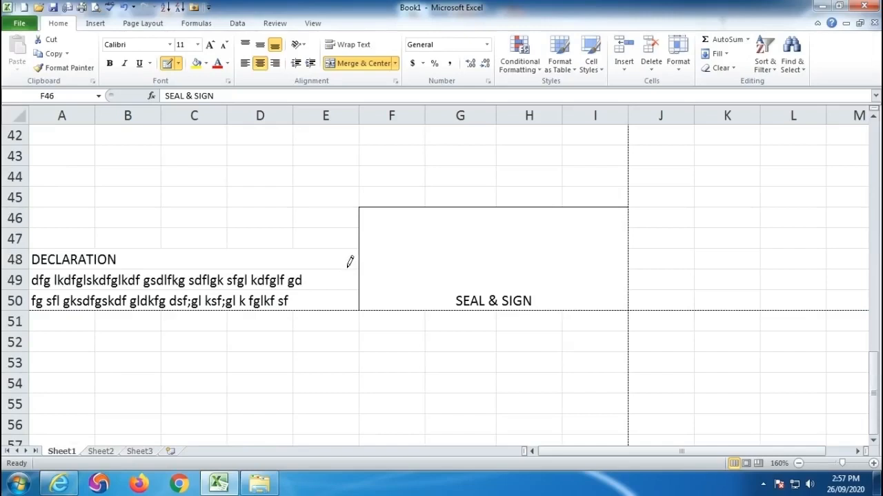
left_click_drag(352, 242, 41, 241)
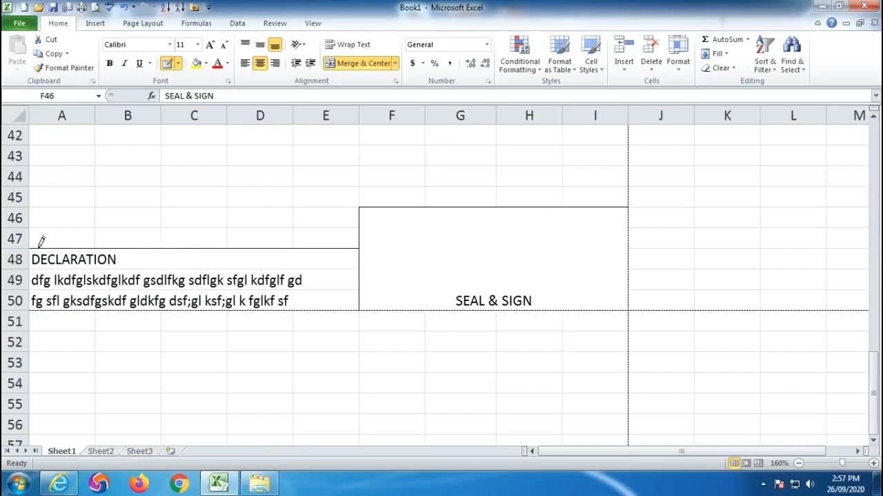
- Draw a border around the TOTAL row A38:I38 and vertical borders separating the item table's columns from row 12 to row 38
scroll(329, 269, "up", 3)
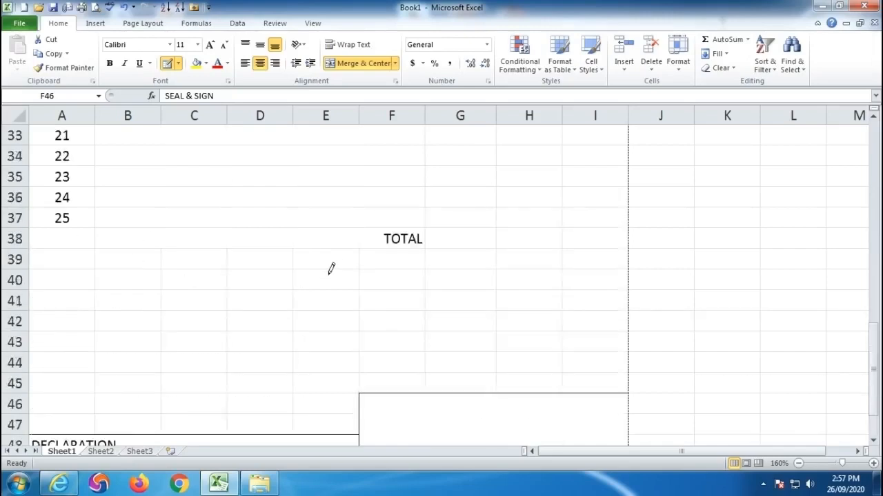
left_click_drag(276, 235, 601, 236)
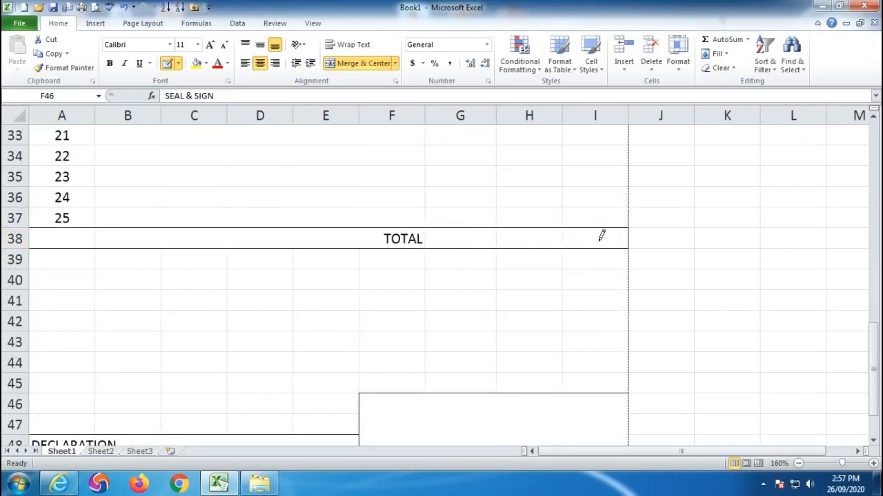
mouse_move(535, 241)
left_mouse_down()
mouse_move(522, 202)
mouse_move(524, 97)
mouse_move(542, 348)
left_mouse_up()
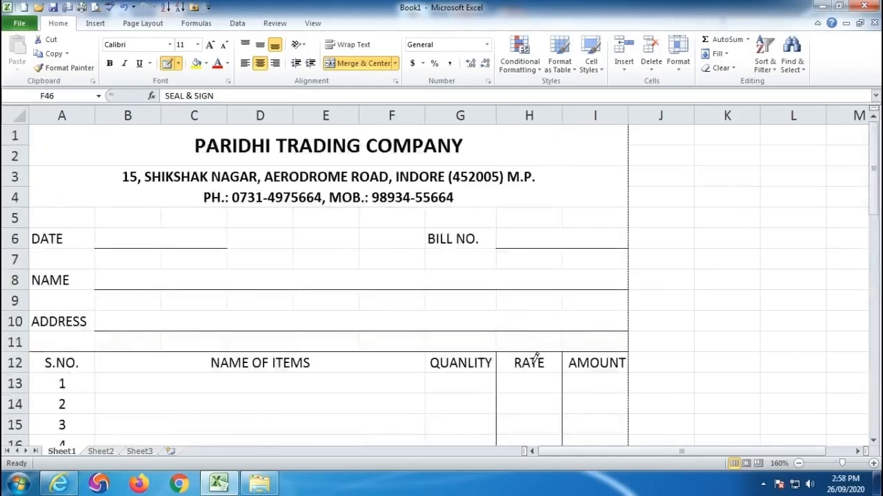
scroll(562, 345, "down", 3)
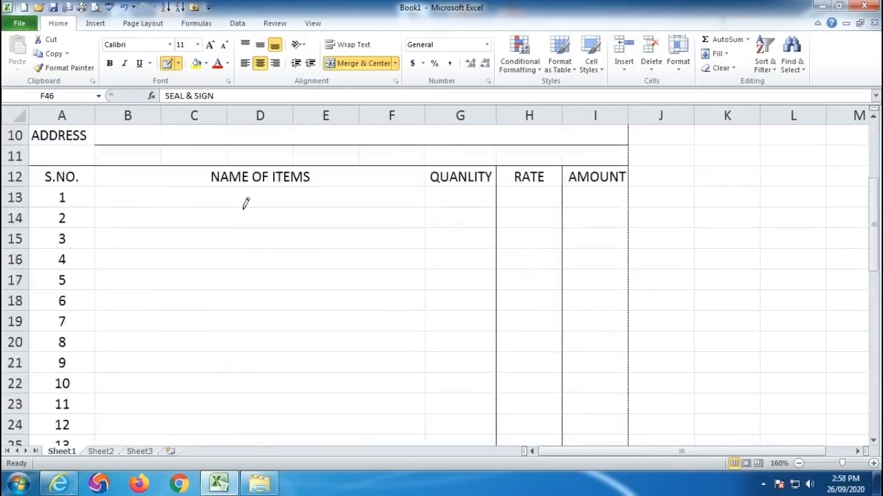
mouse_move(246, 173)
left_mouse_down()
mouse_move(250, 445)
mouse_move(242, 301)
left_mouse_up()
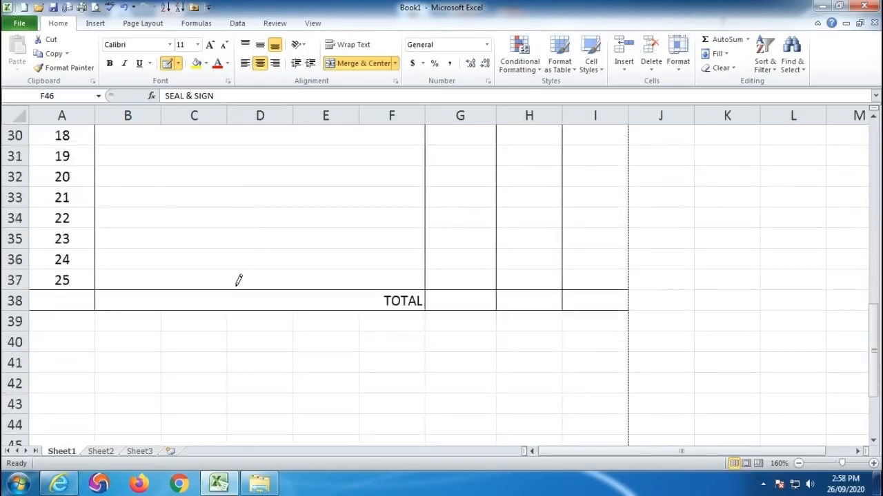
- Check the bill's page layout in the print preview and return to the top of the sheet
scroll(376, 305, "up", 10)
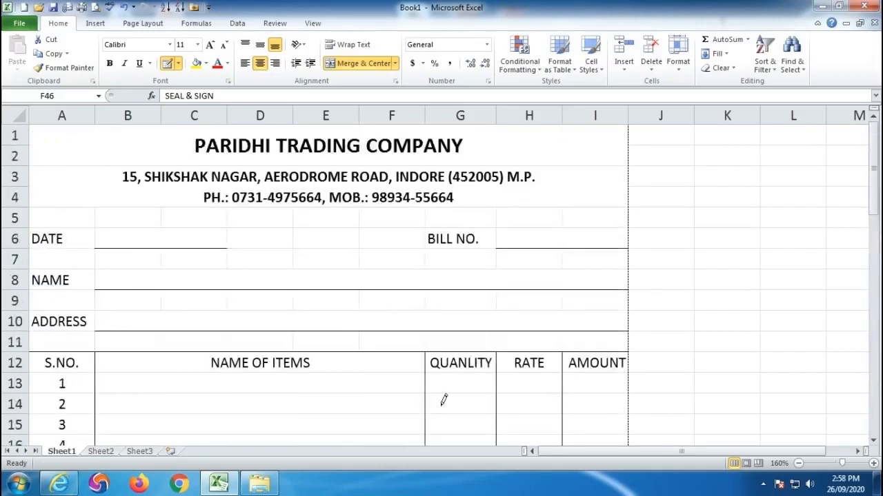
left_click(96, 8)
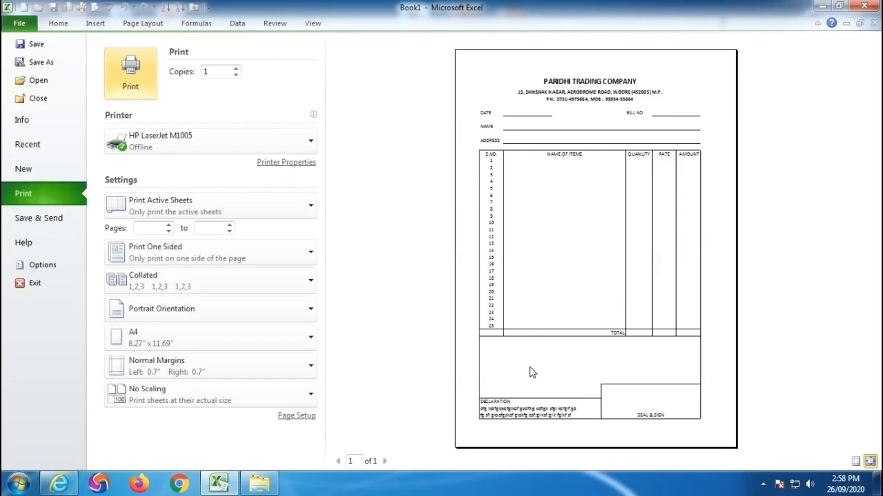
key("Escape")
scroll(371, 317, "down", 14)
scroll(370, 321, "up", 14)
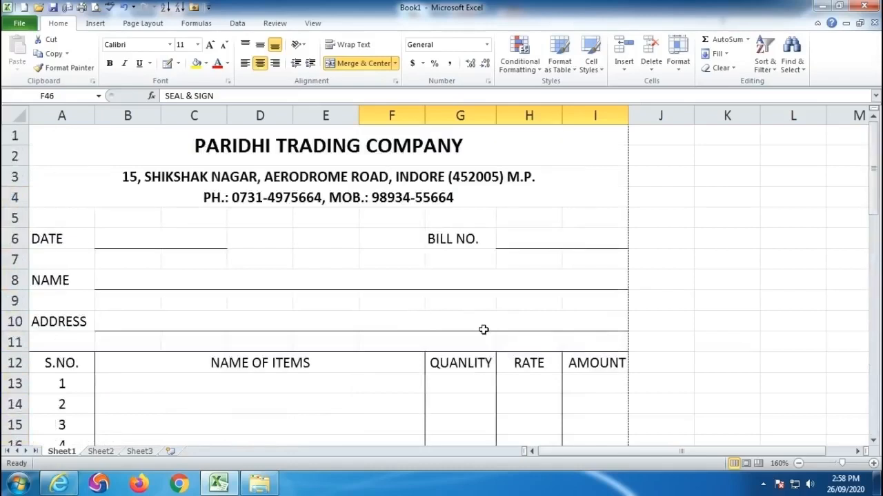
left_click(154, 239)
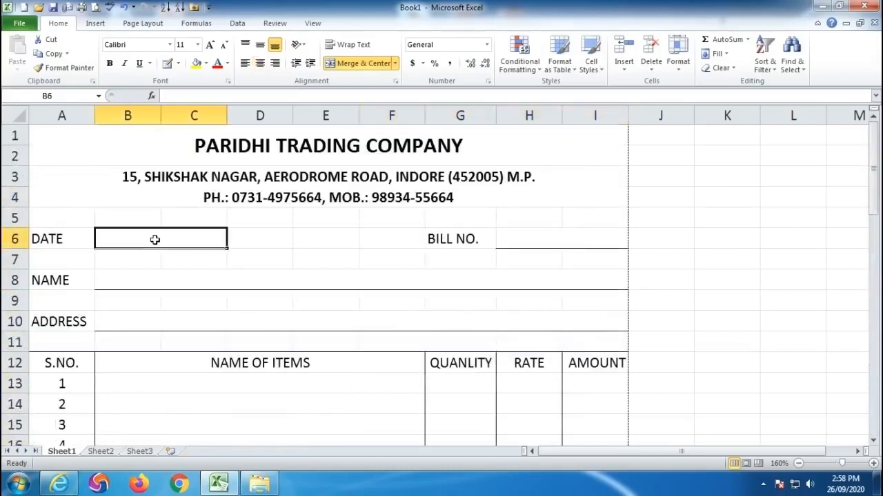
left_click(568, 244)
left_click(110, 281)
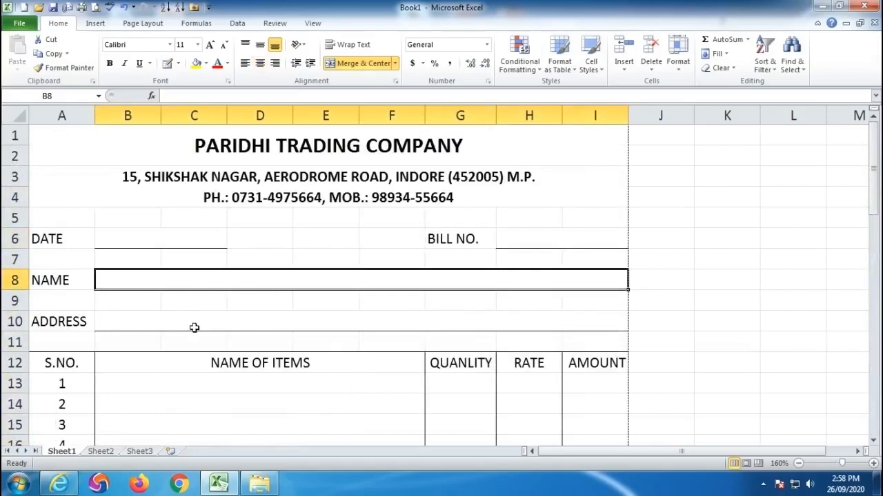
left_click(110, 322)
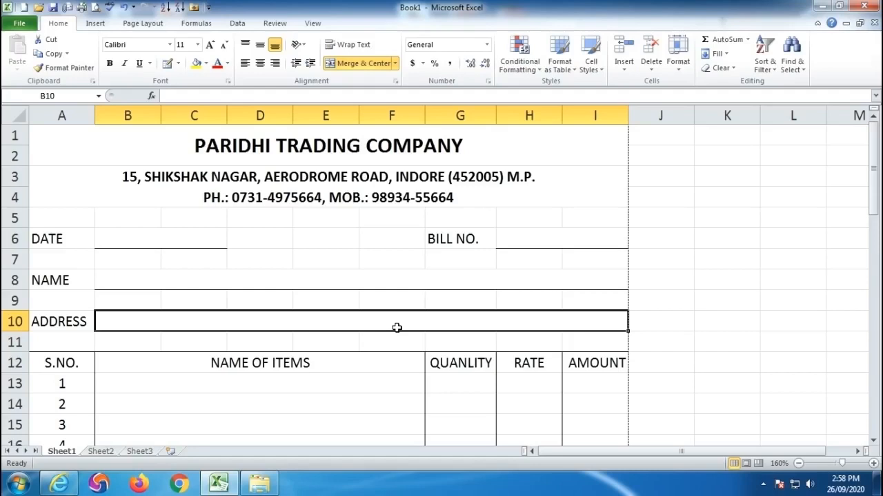
- Draw a border line beneath the item table's heading row, from A12 to I12
left_click(161, 239)
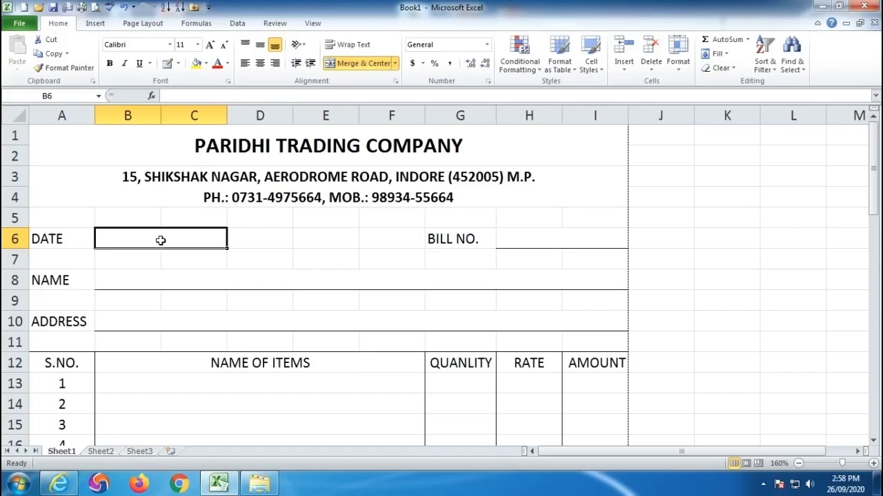
left_click(167, 62)
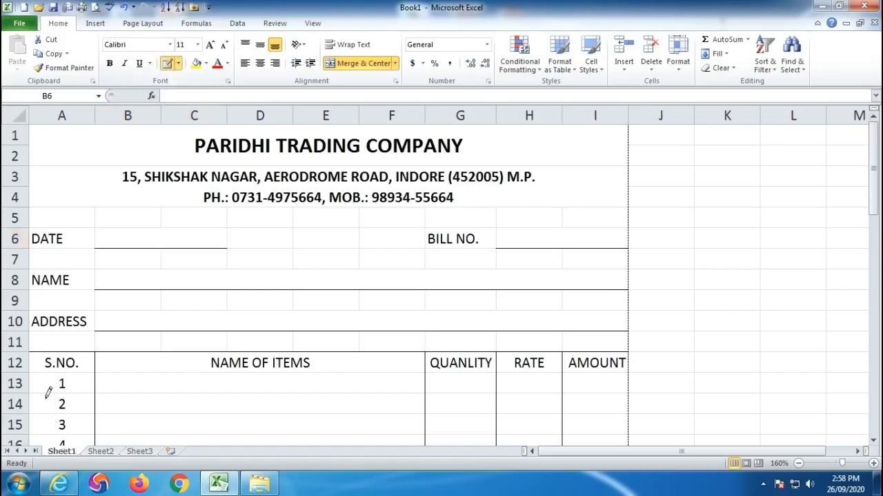
left_click_drag(35, 372, 581, 367)
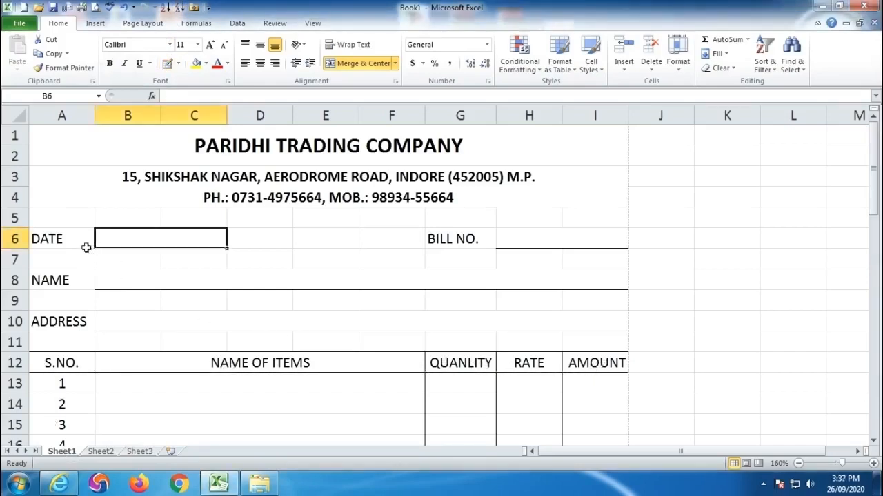
- Bold the DATE, BILL NO., NAME and ADDRESS labels, table headings, serial numbers, TOTAL, SEAL & SIGN, and the DECLARATION block with its two text lines
left_click(61, 240)
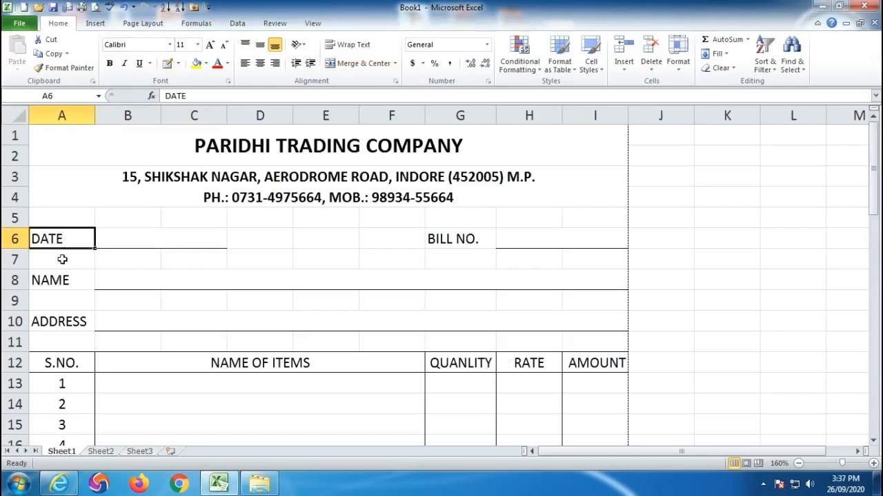
left_click(456, 239, "ctrl")
left_click(76, 284, "ctrl")
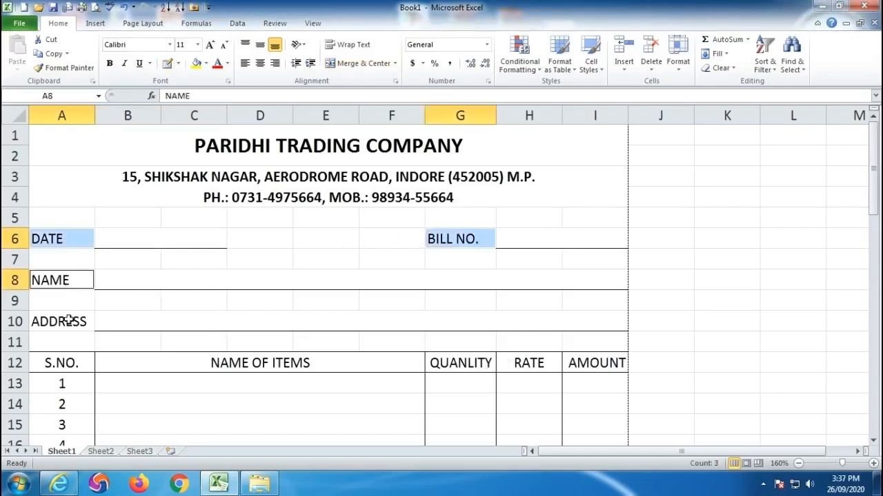
left_click(69, 321, "ctrl")
left_click_drag(49, 364, 592, 365)
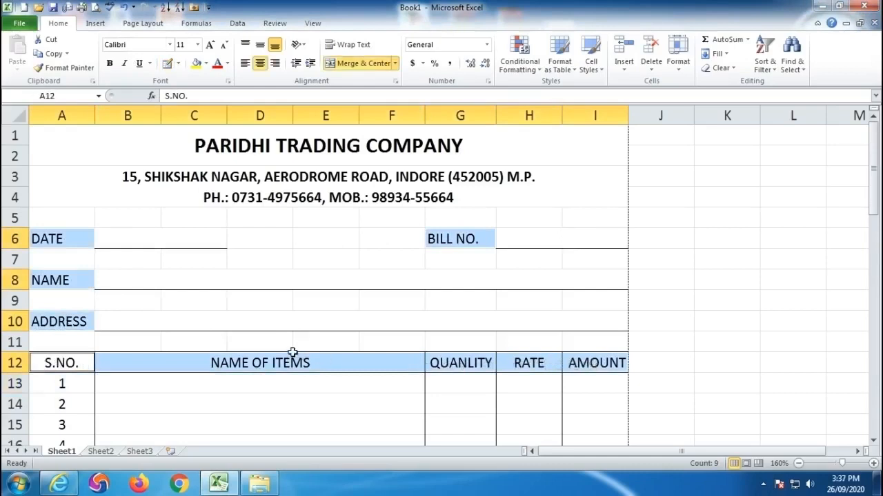
scroll(98, 375, "down", 4)
scroll(86, 226, "up", 1)
left_click_drag(74, 201, 69, 383)
left_click(386, 407, "ctrl")
scroll(638, 355, "down", 5)
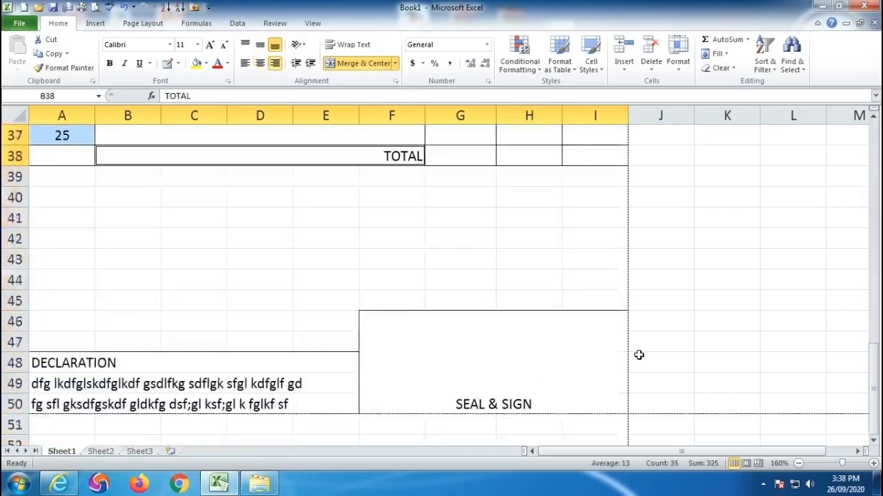
left_click(527, 329, "ctrl")
left_click_drag(69, 302, 261, 339, "ctrl")
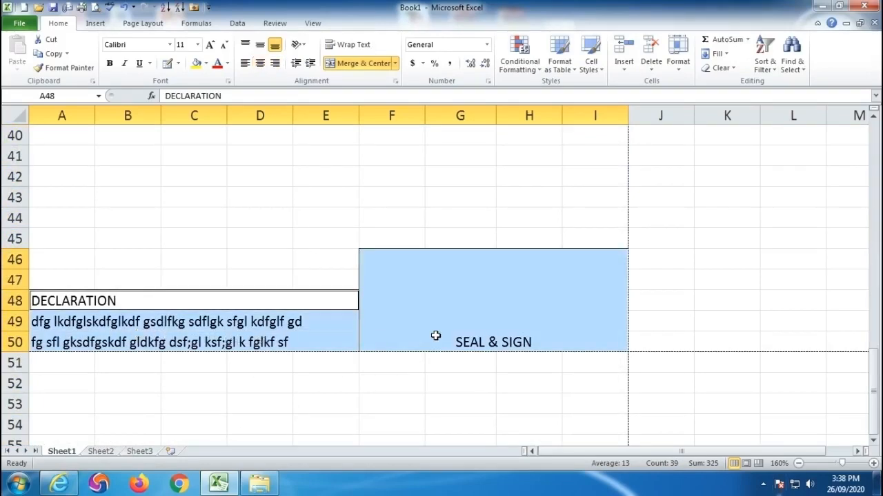
left_click(110, 63)
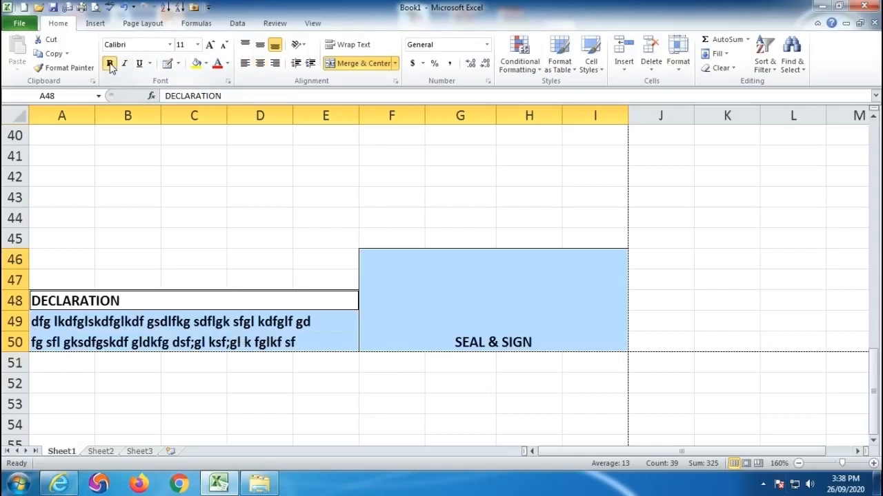
- Deselect the formatted cells and open the print preview to inspect the bill with its bold labels
scroll(387, 301, "up", 13)
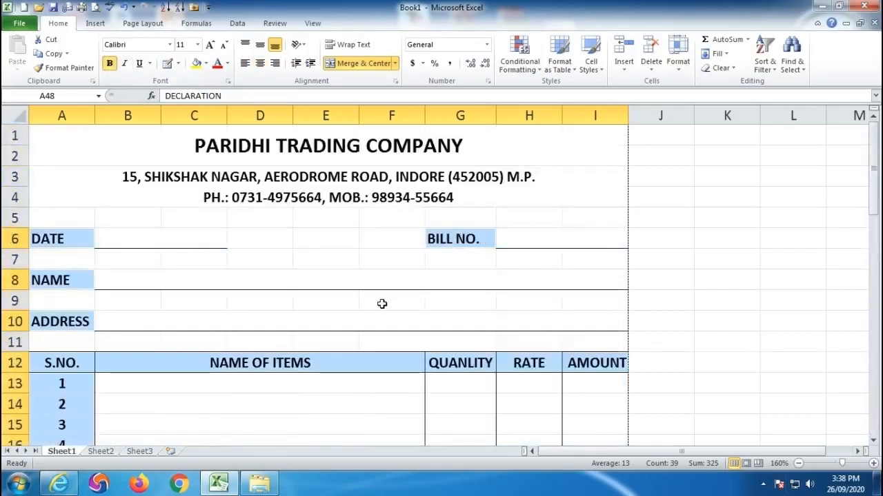
left_click(132, 235)
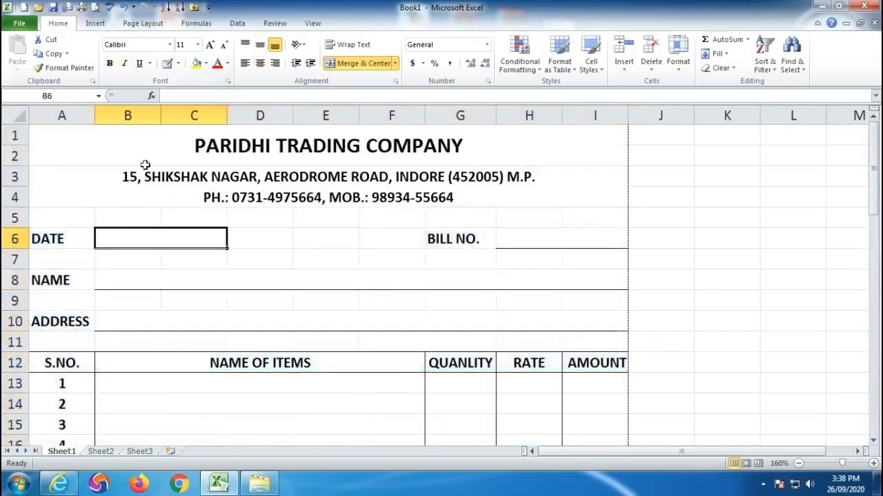
left_click(279, 260)
left_click(96, 8)
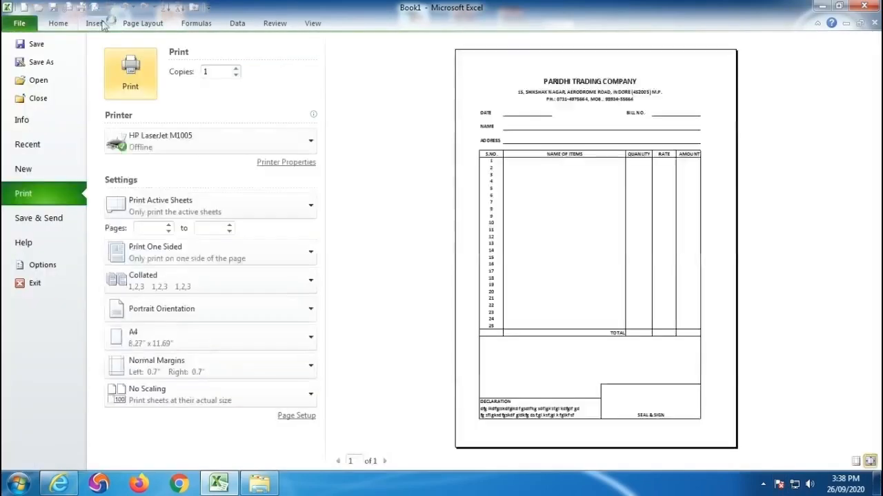